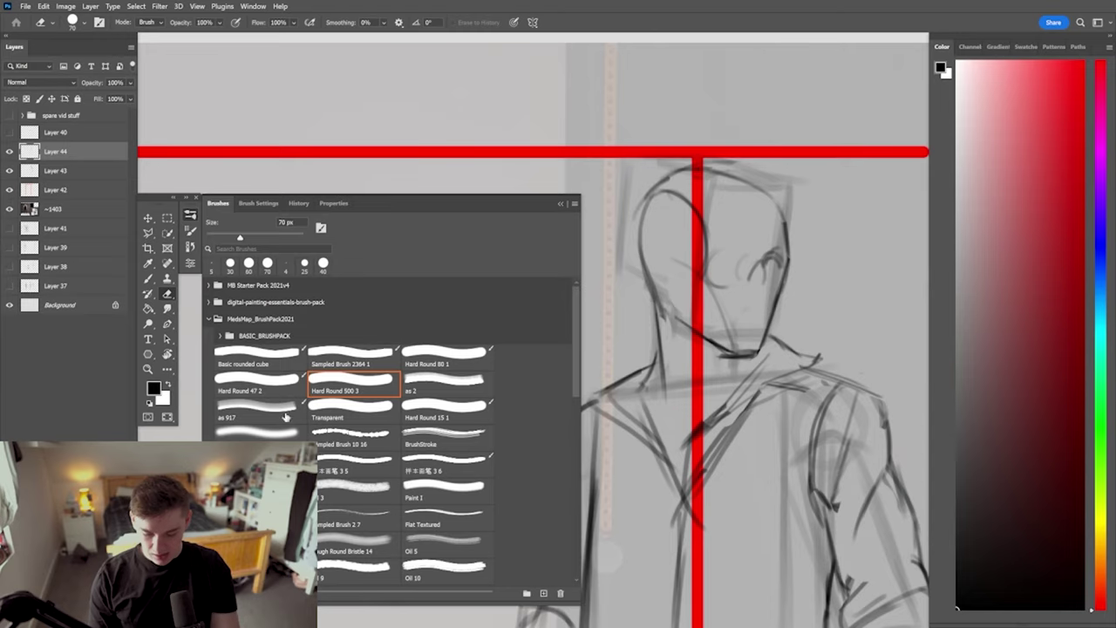
Fade the sketch lines around the head and neck on Layer 44 with a 500 px eraser using the Transparent preset
click(380, 404)
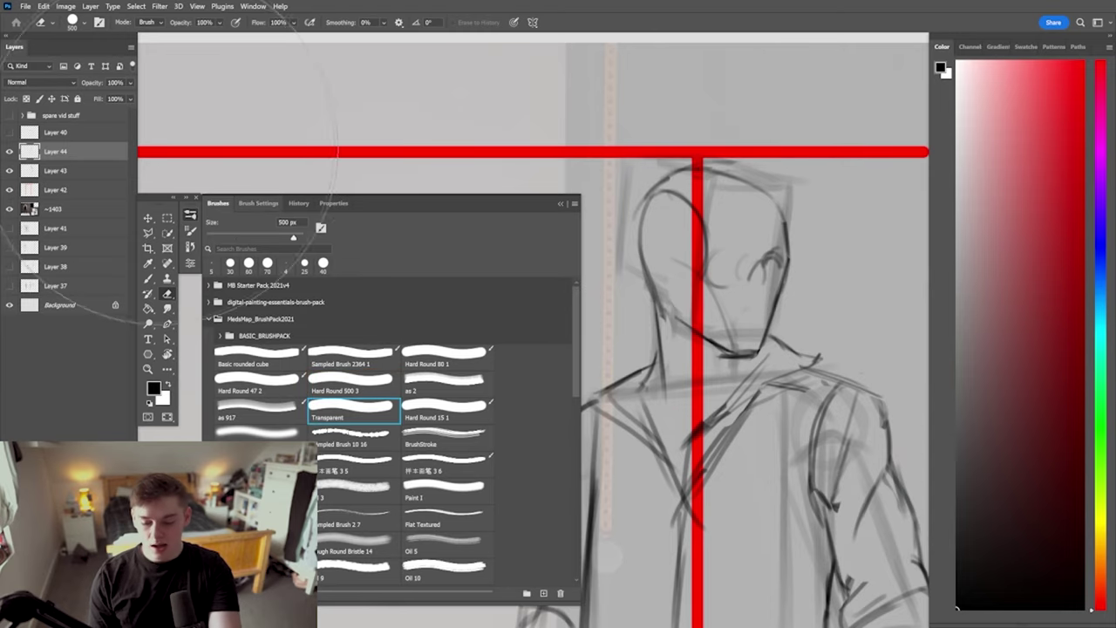
key(Tab)
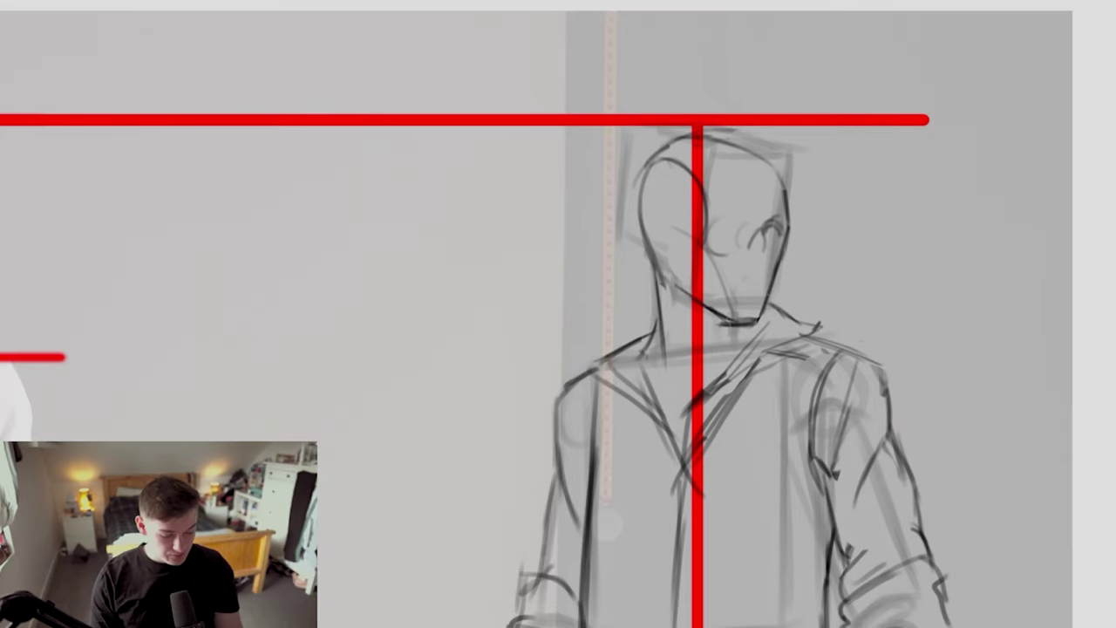
mouse_move(731, 307)
mouse_down()
mouse_move(751, 306)
mouse_move(767, 228)
mouse_move(671, 188)
mouse_move(670, 245)
mouse_up()
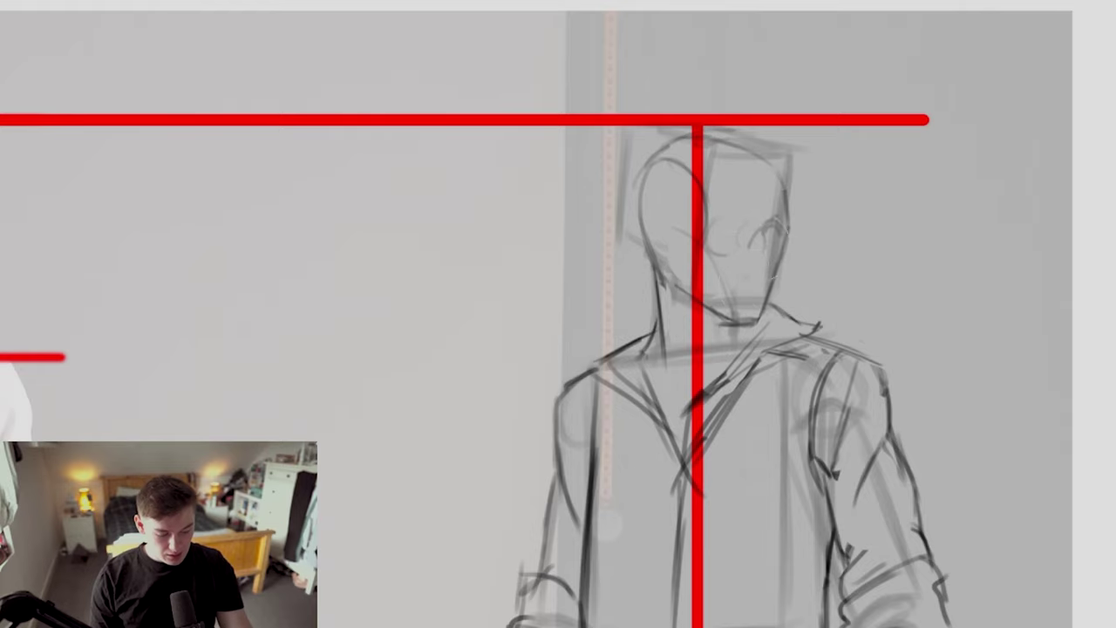
drag(776, 303, 722, 367)
key(Tab)
Hide Layer 42, which holds the red proportion guide lines over the figure
drag(623, 390, 760, 263)
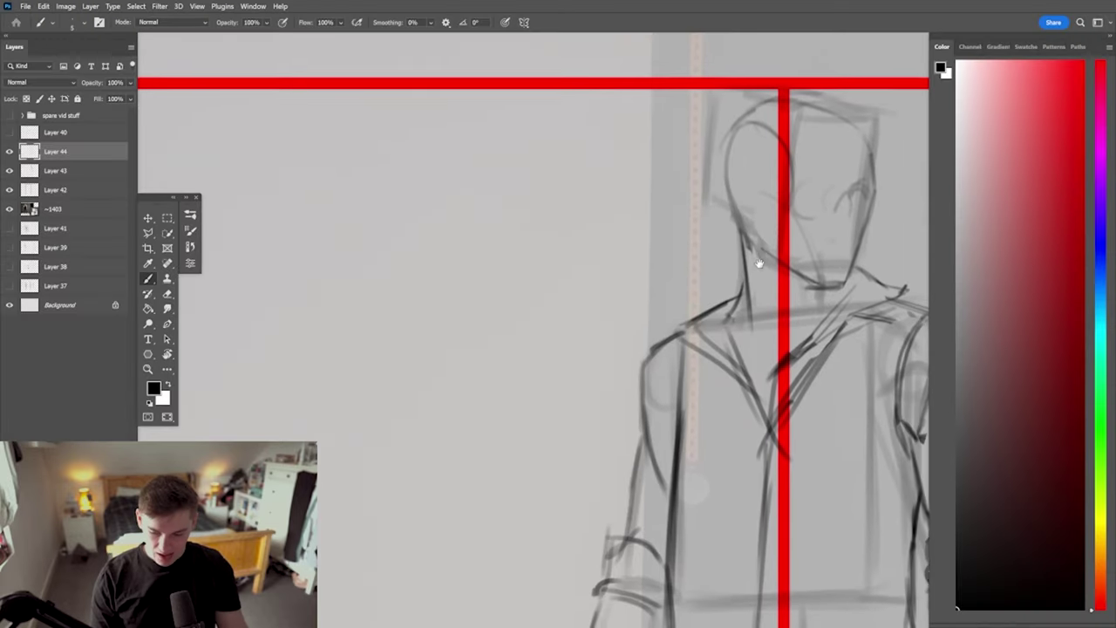
click(10, 190)
drag(757, 346, 680, 379)
drag(723, 390, 613, 364)
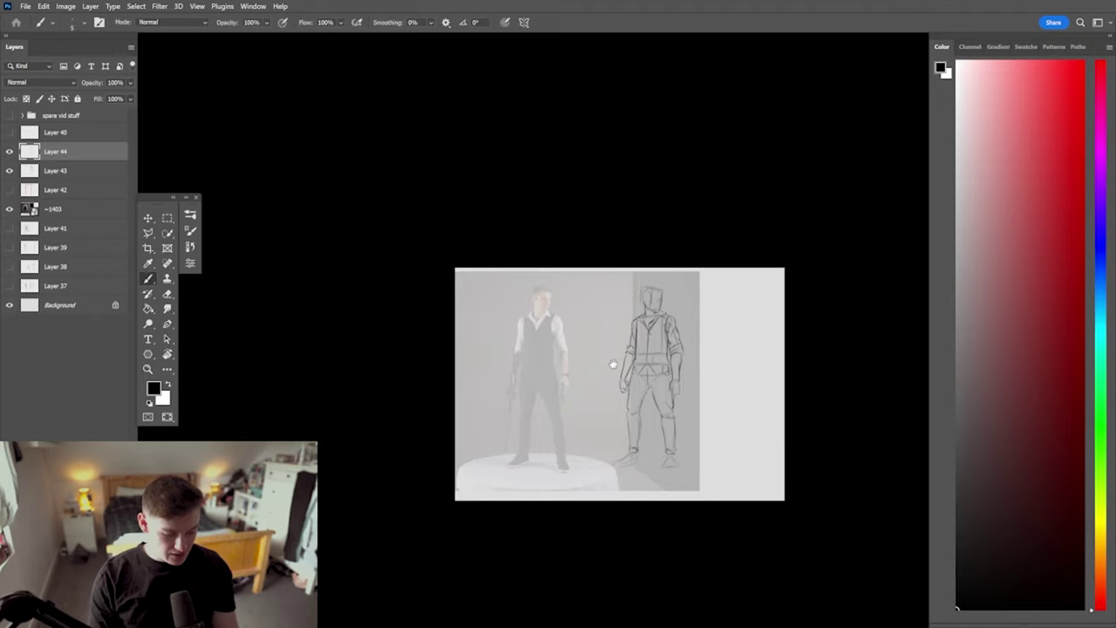
Sketch the nose and both brow lines on the head, working with the canvas flipped horizontally
scroll(658, 305, up, 10)
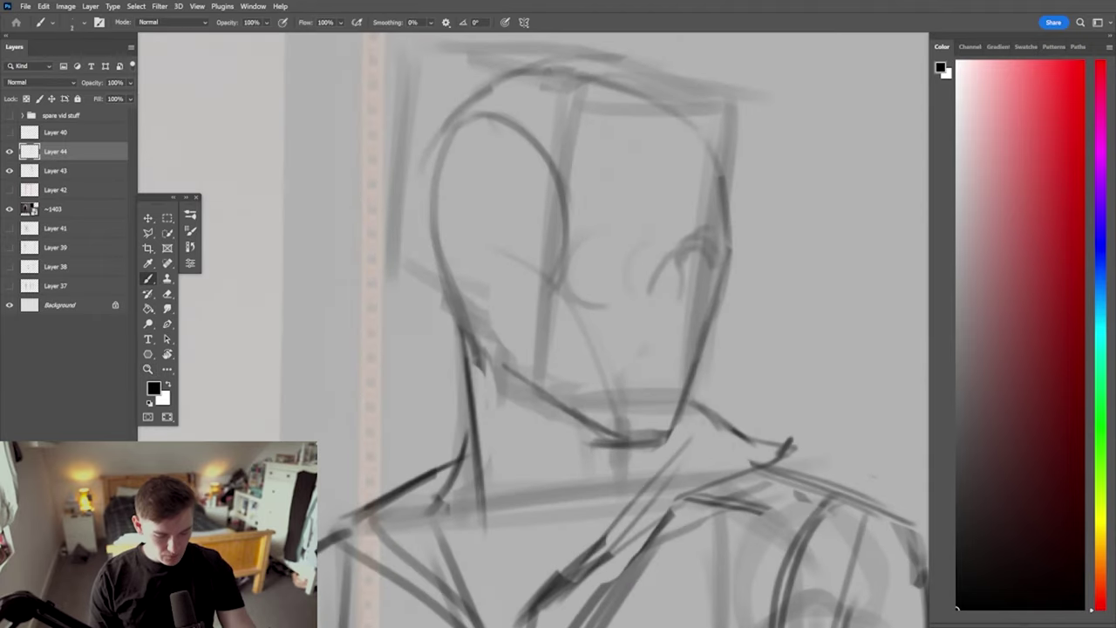
mouse_move(676, 246)
mouse_down()
mouse_move(692, 331)
mouse_move(699, 323)
mouse_move(647, 341)
mouse_move(698, 328)
mouse_move(644, 333)
mouse_up()
mouse_move(638, 246)
mouse_down()
mouse_move(647, 265)
mouse_move(689, 253)
mouse_move(707, 241)
mouse_move(704, 230)
mouse_move(726, 236)
mouse_up()
key(ctrl+h)
drag(558, 329, 655, 337)
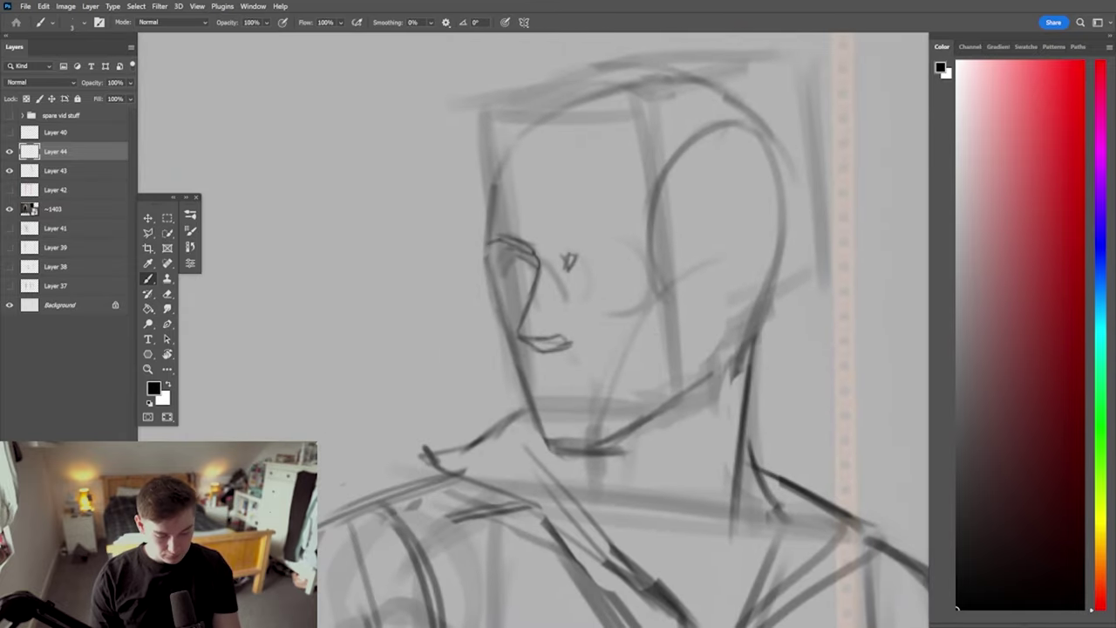
drag(569, 254, 562, 249)
drag(562, 250, 635, 240)
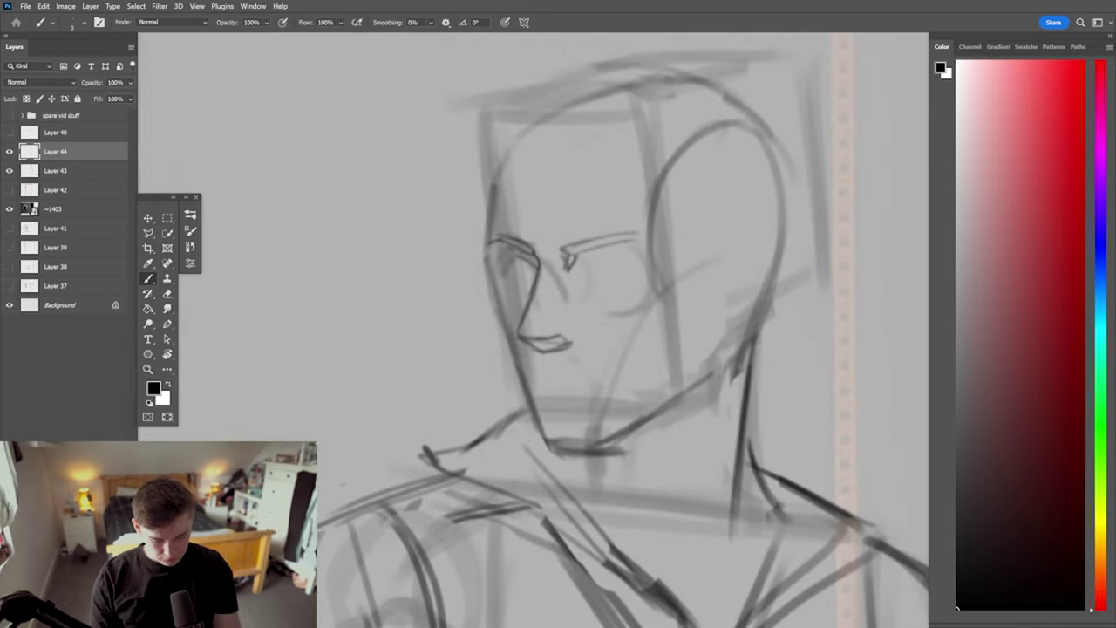
Redraw the far side of the face from brow to chin and sketch the mouth line
mouse_move(488, 249)
mouse_down()
mouse_move(497, 324)
mouse_move(523, 377)
mouse_up()
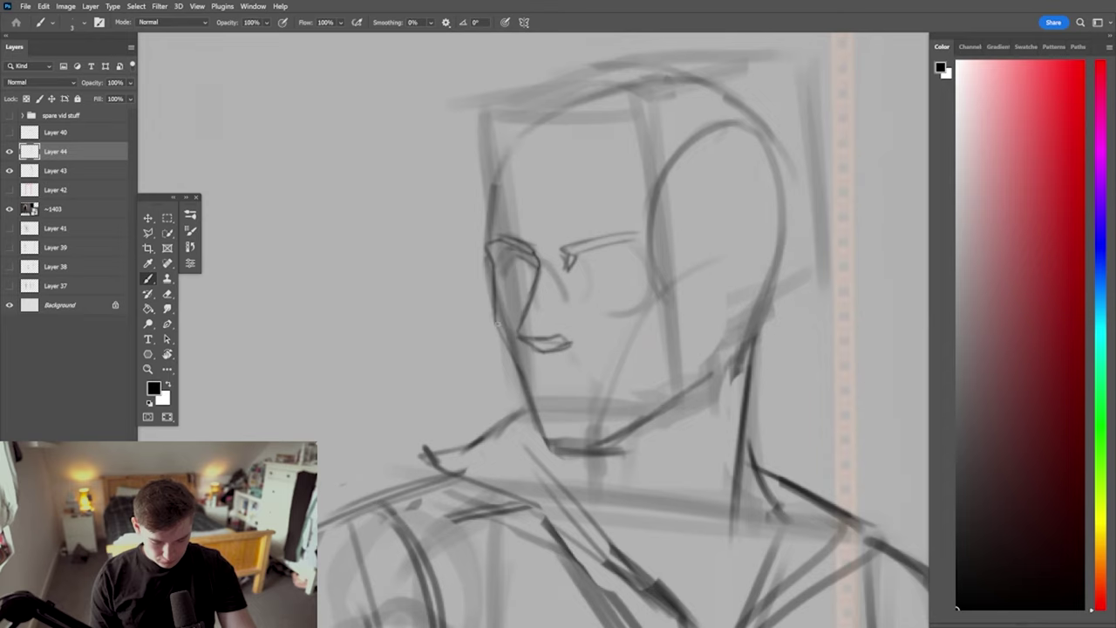
drag(497, 321, 548, 444)
mouse_move(523, 379)
mouse_down()
mouse_move(539, 421)
mouse_move(576, 457)
mouse_move(586, 450)
mouse_move(553, 448)
mouse_move(608, 448)
mouse_up()
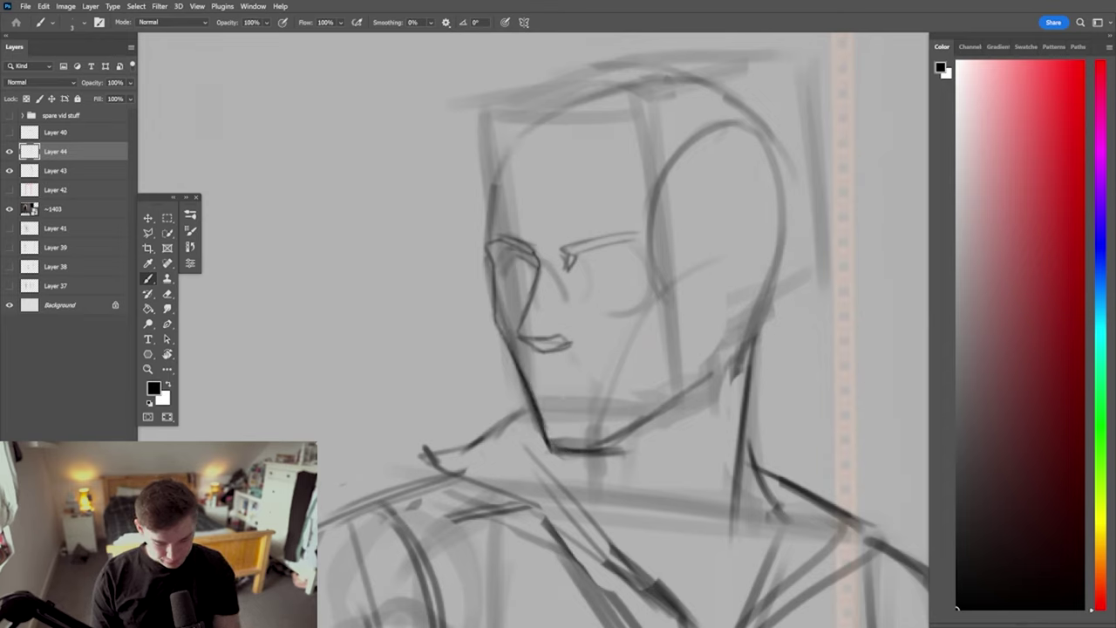
drag(544, 373, 591, 381)
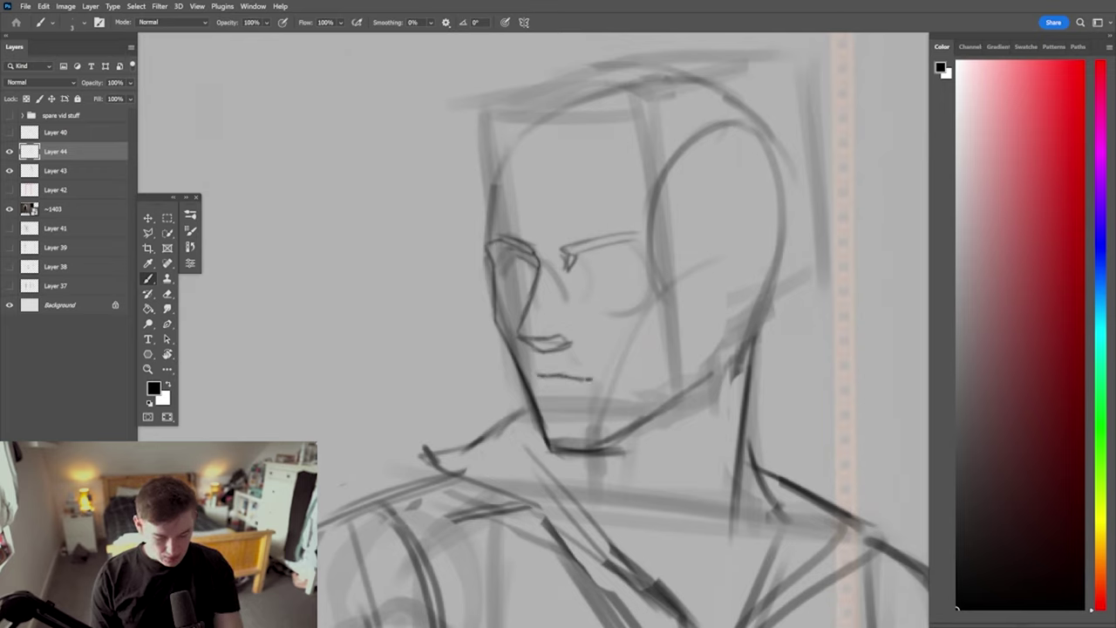
Sketch the forehead hairline with the temple edge, and outline both eyes beneath the brows
mouse_move(547, 188)
mouse_down()
mouse_move(634, 170)
mouse_move(645, 222)
mouse_up()
mouse_move(647, 179)
mouse_down()
mouse_move(644, 234)
mouse_move(665, 249)
mouse_up()
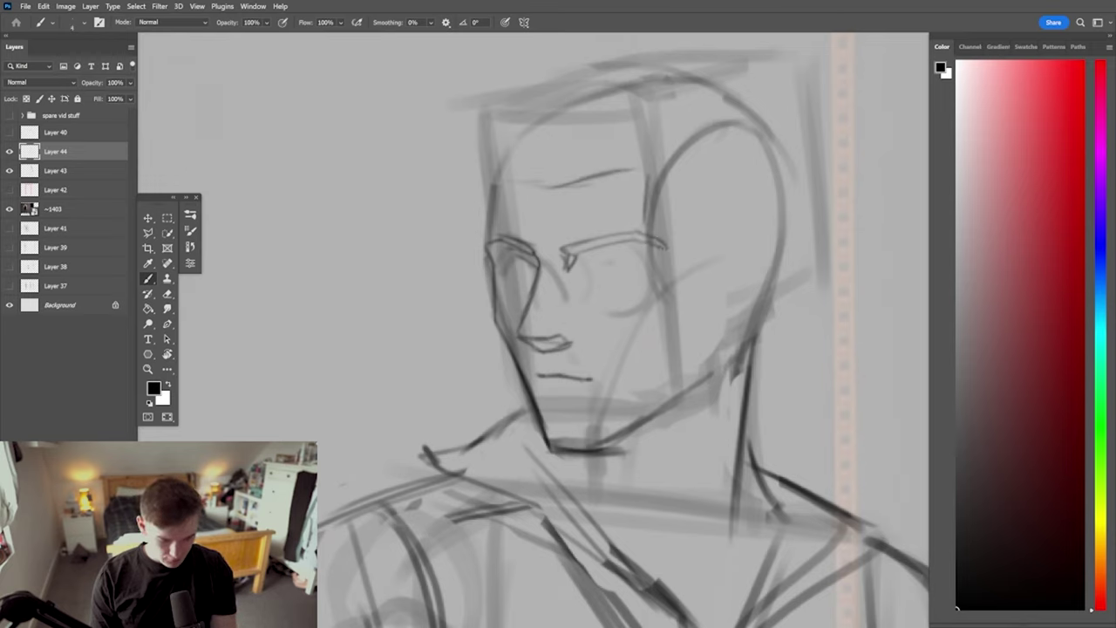
drag(591, 260, 644, 271)
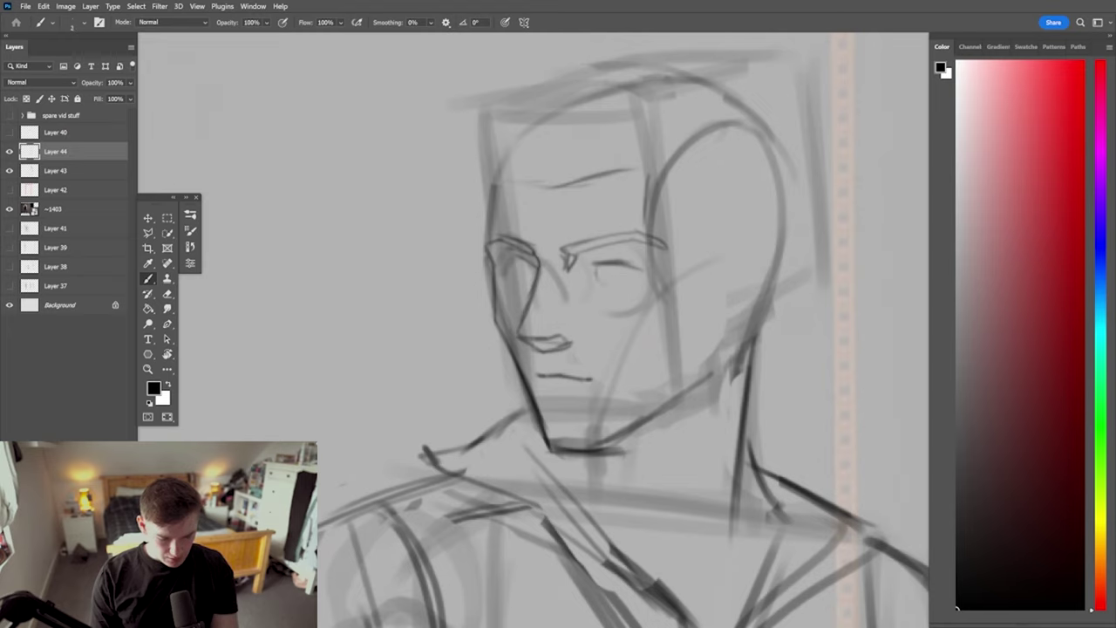
mouse_move(601, 266)
mouse_down()
mouse_move(600, 284)
mouse_move(632, 281)
mouse_up()
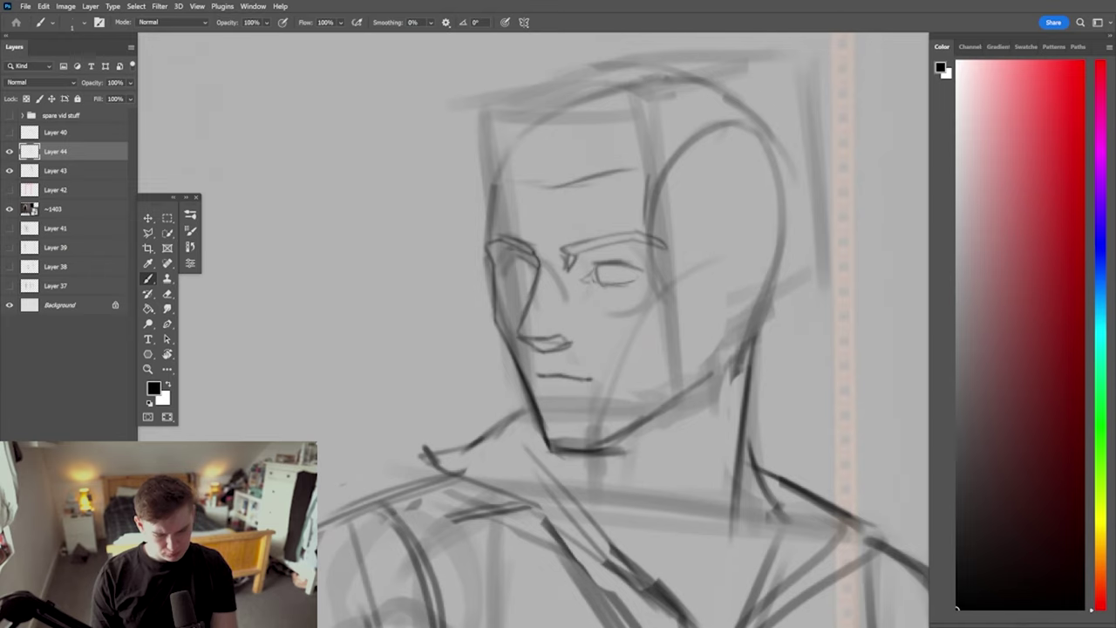
key(ctrl+shift+h)
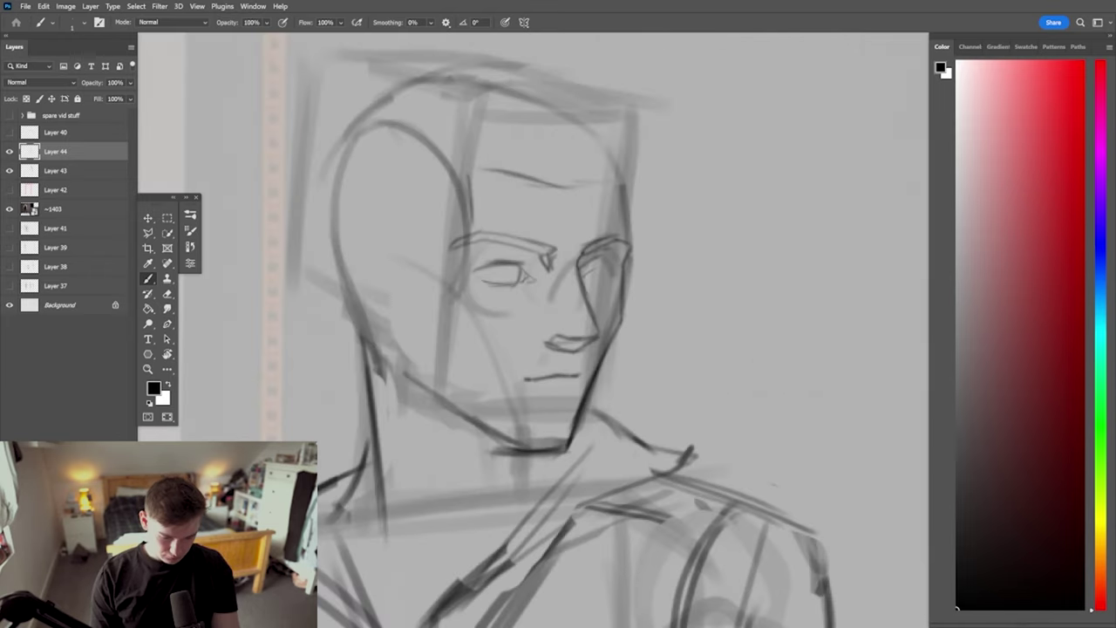
key(h)
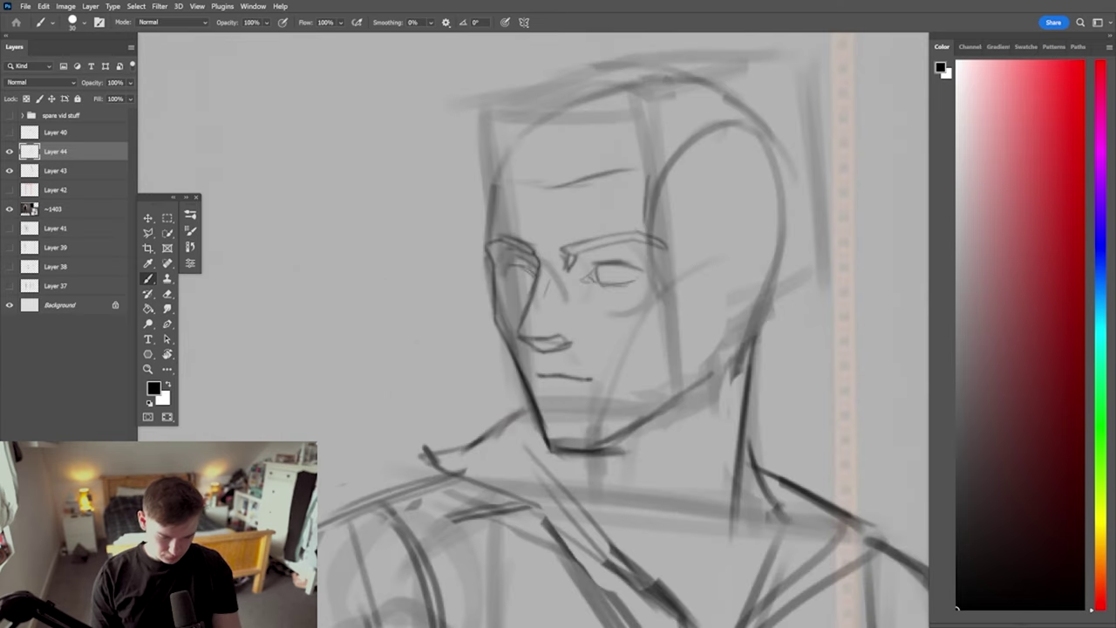
Shade the side plane of the head from the temple to the jaw with a 45 px brush
key(])
key(])
key(])
key(])
key(])
key(])
key(])
key(])
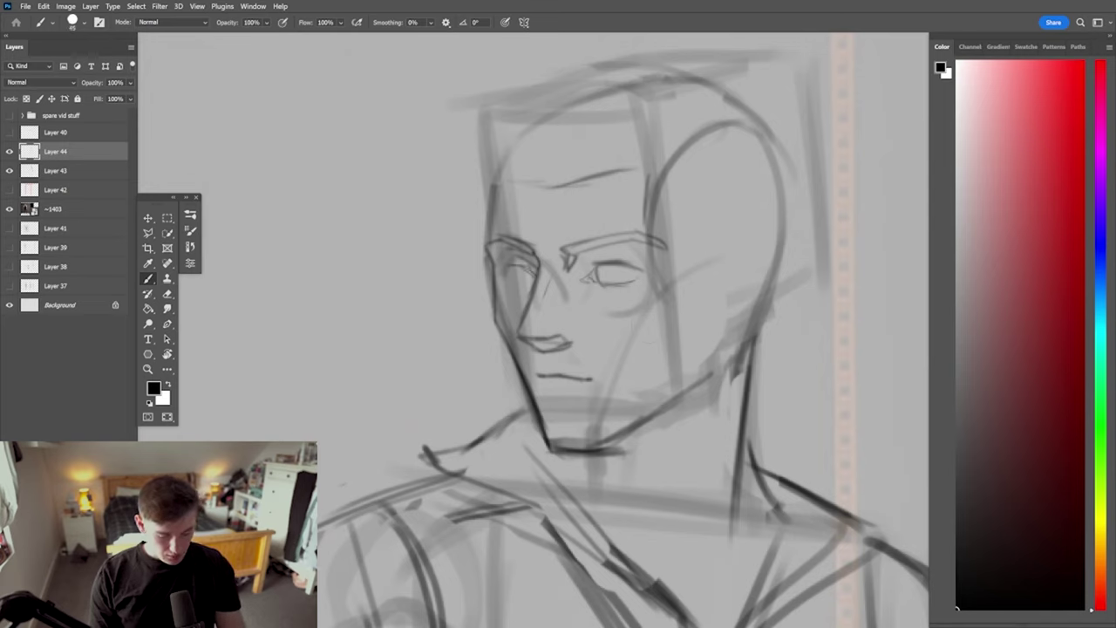
drag(720, 281, 623, 406)
mouse_move(723, 333)
mouse_down()
mouse_move(619, 414)
mouse_move(673, 229)
mouse_move(756, 253)
mouse_move(741, 293)
mouse_up()
Outline the ear and its lobe at the back of the jaw with a thin brush
key([)
key([)
key([)
key([)
key([)
key([)
key([)
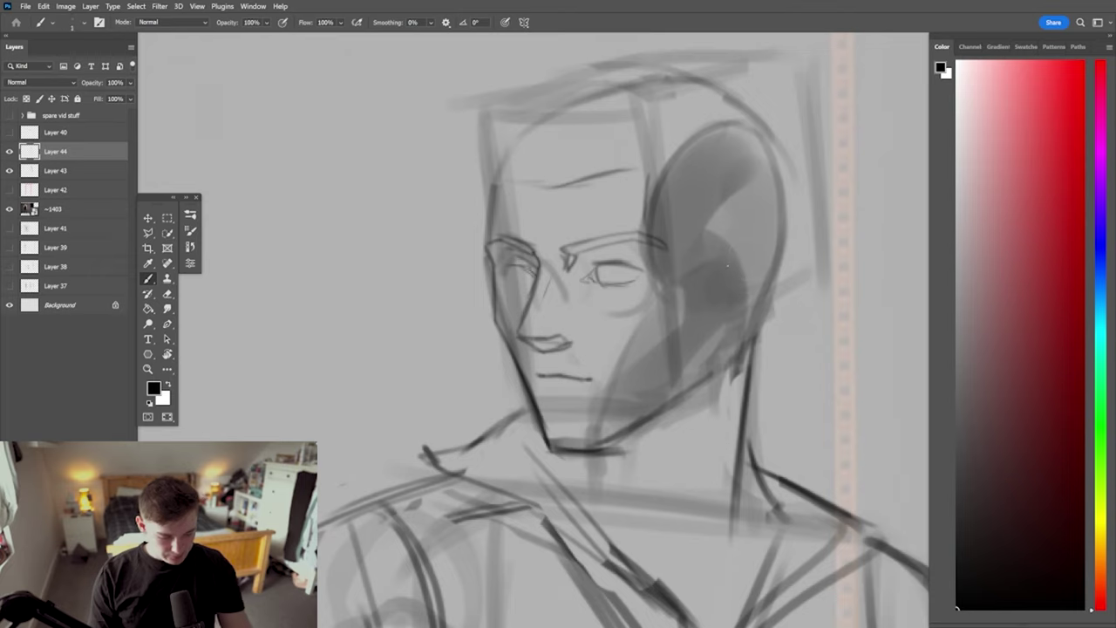
mouse_move(731, 251)
mouse_down()
mouse_move(752, 229)
mouse_move(767, 255)
mouse_move(764, 239)
mouse_up()
drag(746, 235, 771, 230)
mouse_move(766, 277)
mouse_down()
mouse_move(748, 335)
mouse_move(709, 370)
mouse_up()
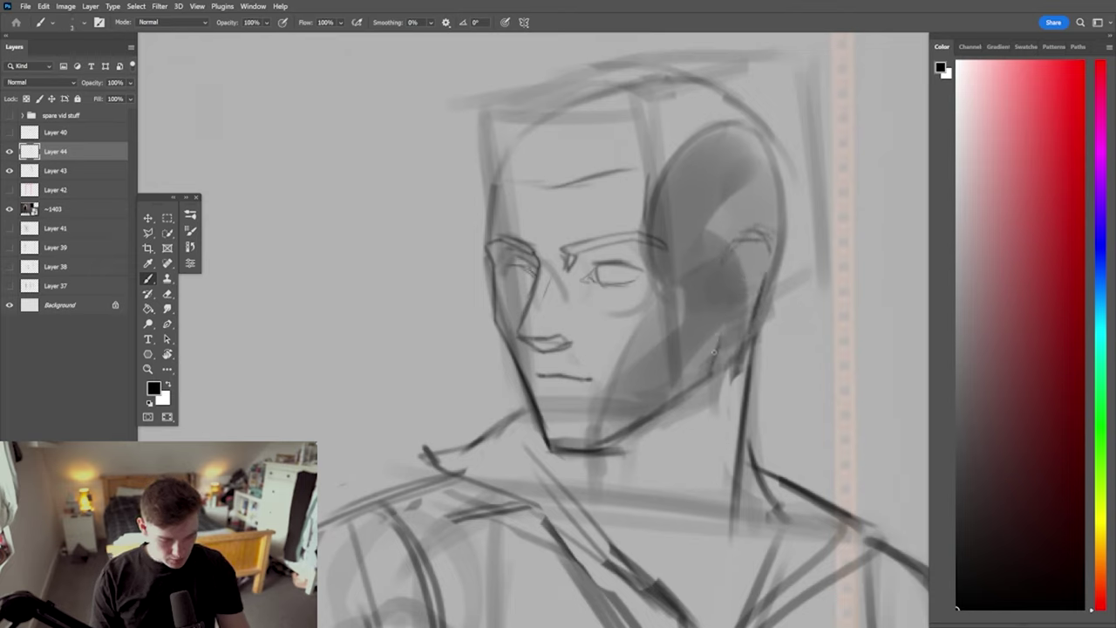
drag(721, 321, 711, 369)
drag(720, 337, 752, 330)
drag(743, 333, 773, 281)
Block in the hair silhouette with swept front strands, a flat angled top and the curve down the back of the head
drag(781, 167, 783, 242)
drag(673, 153, 746, 131)
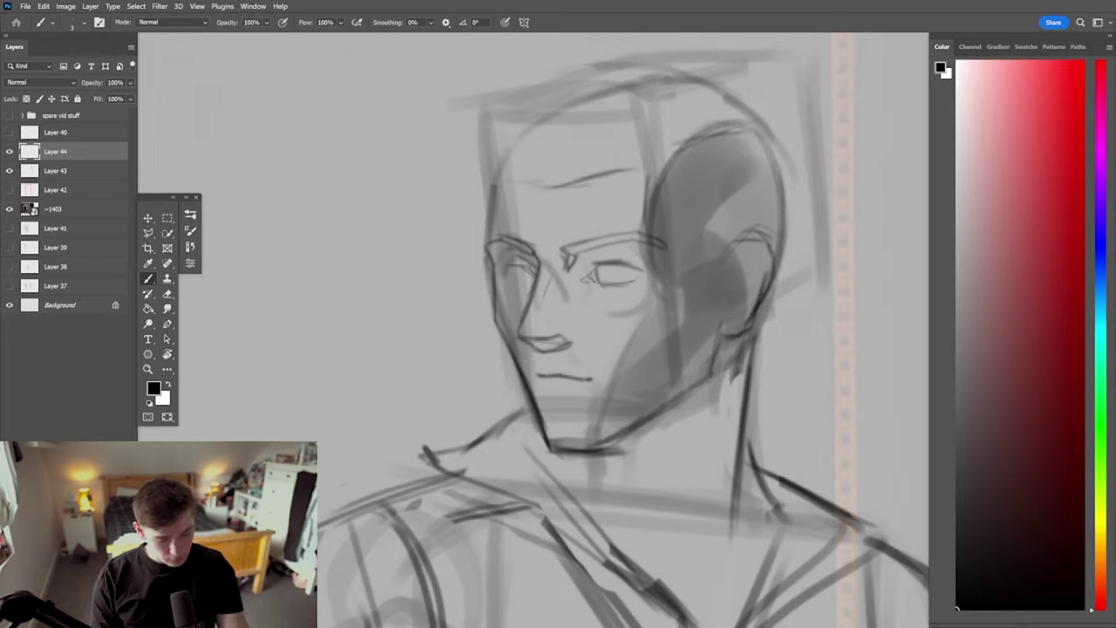
drag(471, 141, 496, 176)
mouse_move(462, 117)
mouse_down()
mouse_move(499, 182)
mouse_move(528, 114)
mouse_up()
mouse_move(471, 110)
mouse_down()
mouse_move(561, 131)
mouse_move(555, 180)
mouse_up()
drag(505, 101, 589, 164)
mouse_move(476, 98)
mouse_down()
mouse_move(626, 80)
mouse_move(556, 81)
mouse_up()
mouse_move(556, 87)
mouse_down()
mouse_move(724, 57)
mouse_move(674, 64)
mouse_up()
mouse_move(551, 68)
mouse_down()
mouse_move(700, 56)
mouse_move(771, 122)
mouse_move(789, 185)
mouse_up()
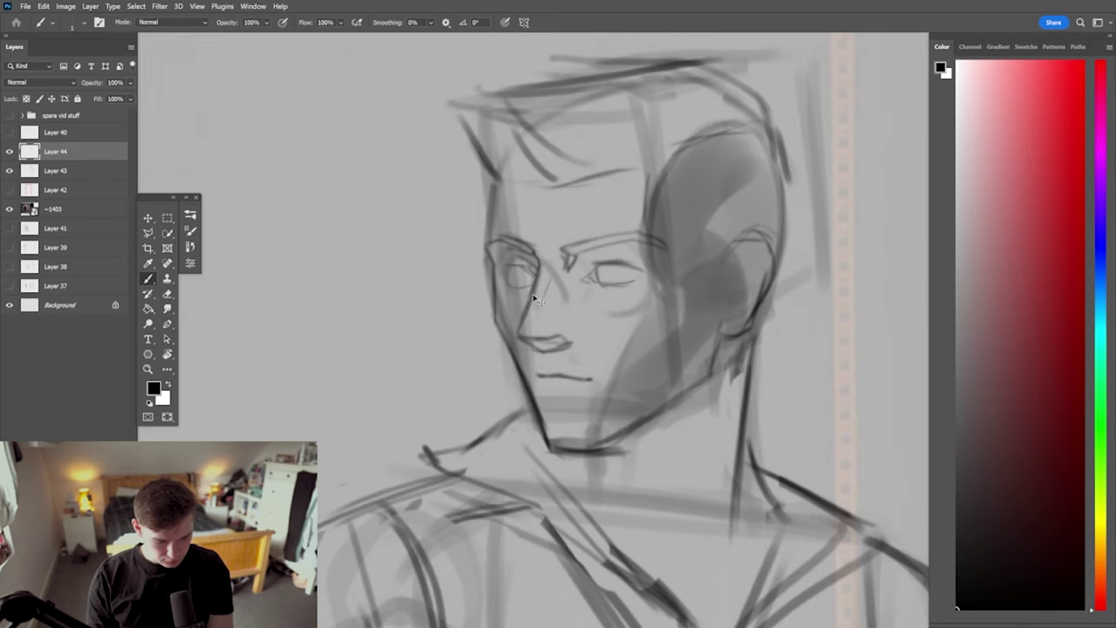
Flip the canvas horizontally to check the face's proportions, and restore the previous orientation
key(ctrl+shift+h)
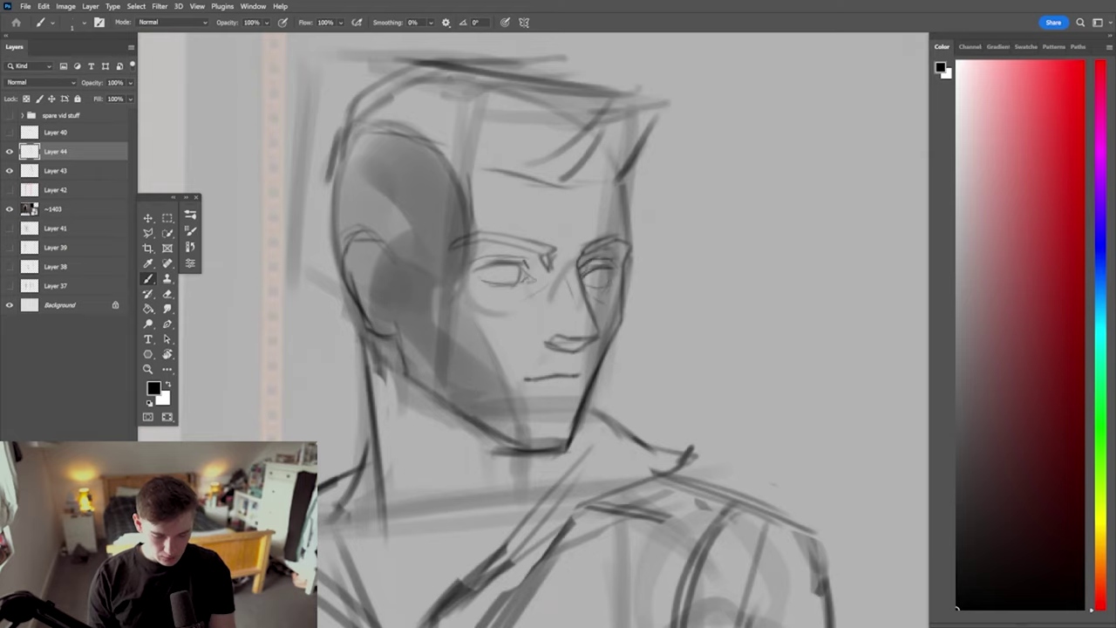
key(ctrl+shift+h)
scroll(633, 361, down, 5)
scroll(590, 321, up, 3)
key(e)
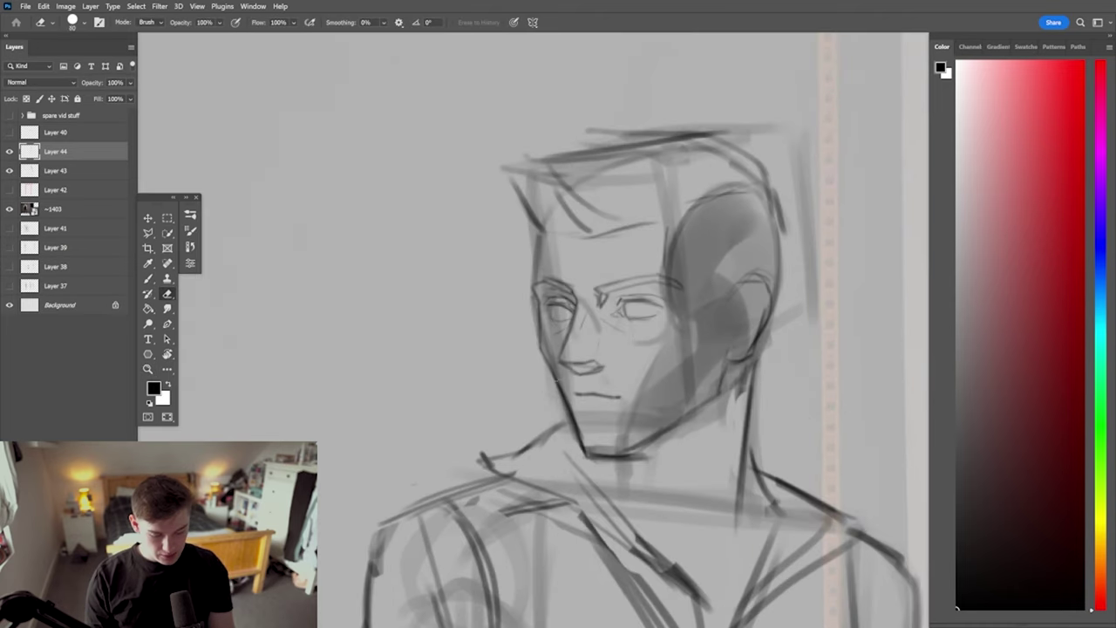
key([)
key([)
key([)
key([)
key([)
key([)
key([)
key([)
key([)
key([)
key([)
key([)
key([)
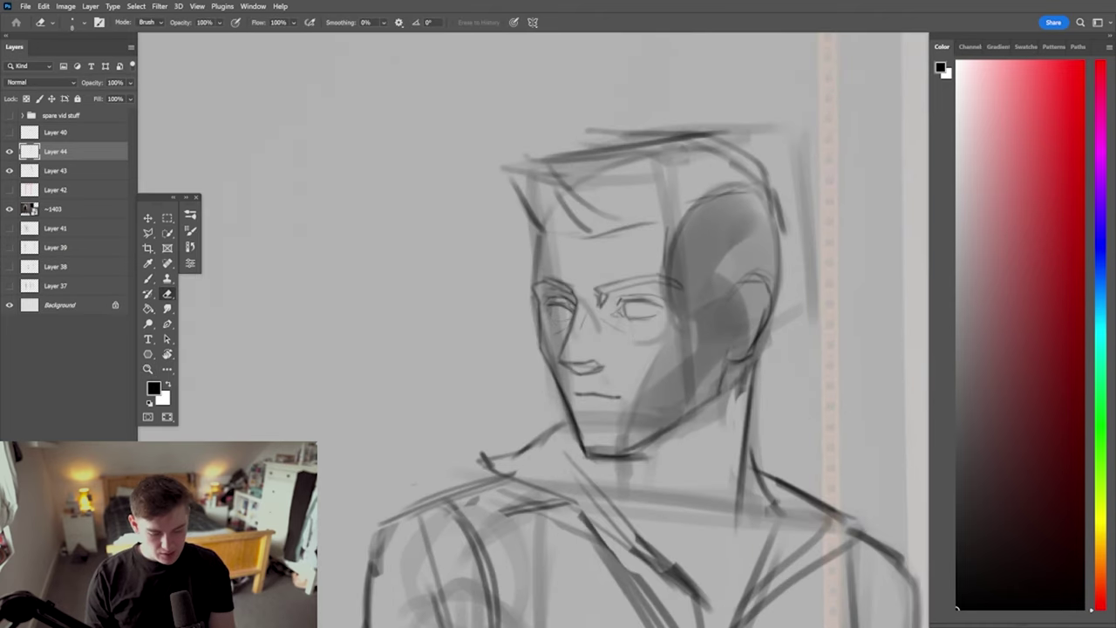
key(b)
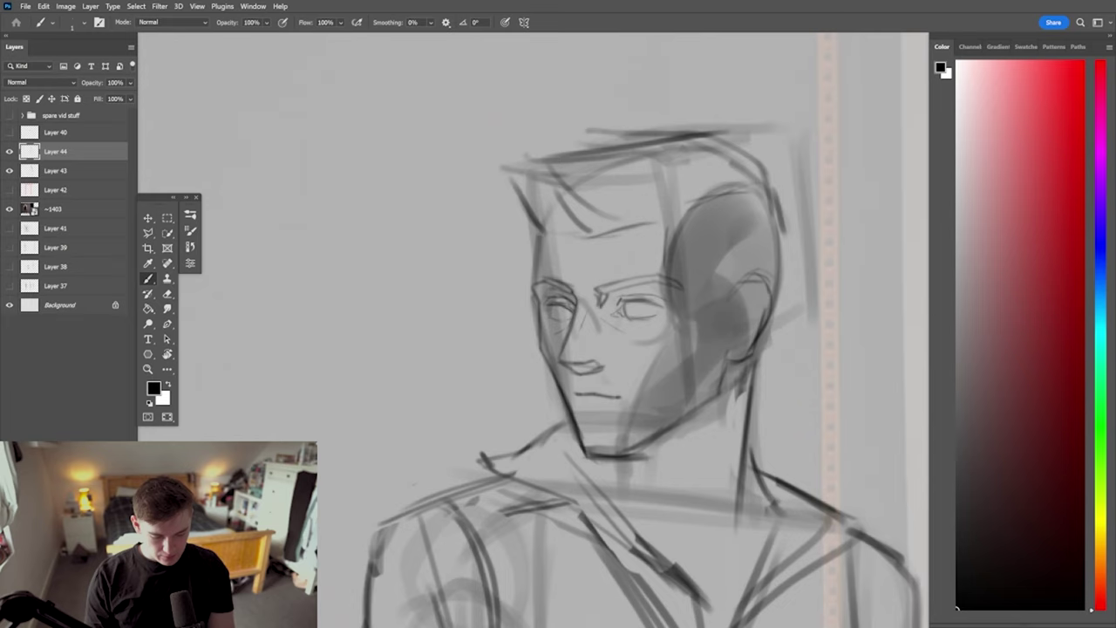
Sketch the lower lip beneath the mouth line with a thin brush
mouse_move(671, 426)
mouse_down()
mouse_move(593, 429)
mouse_move(667, 445)
mouse_up()
scroll(673, 449, up, 4)
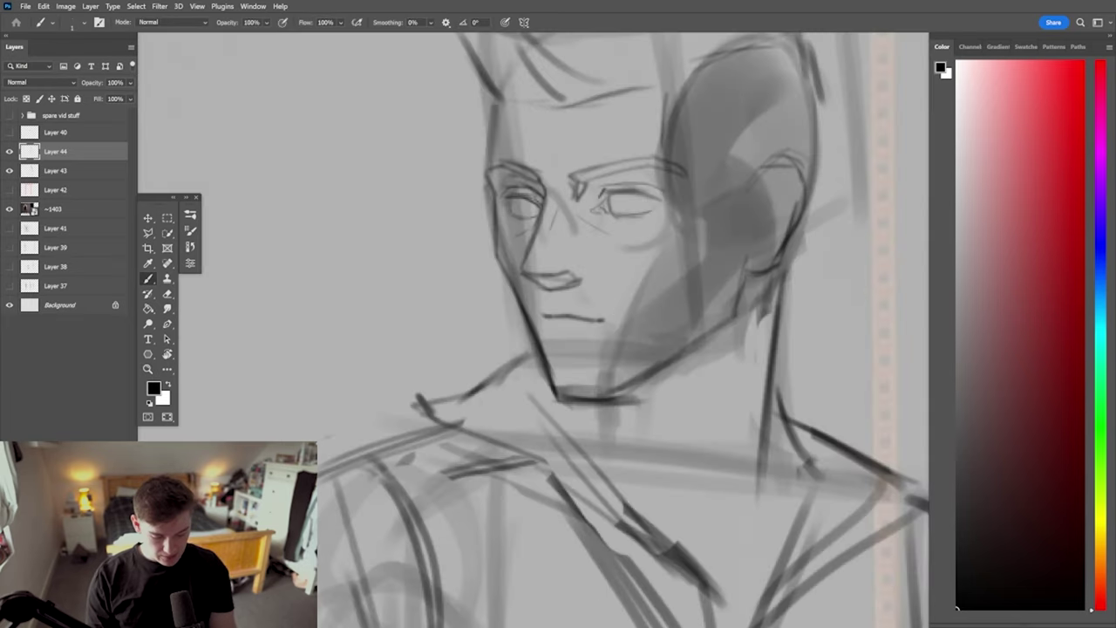
drag(572, 339, 606, 338)
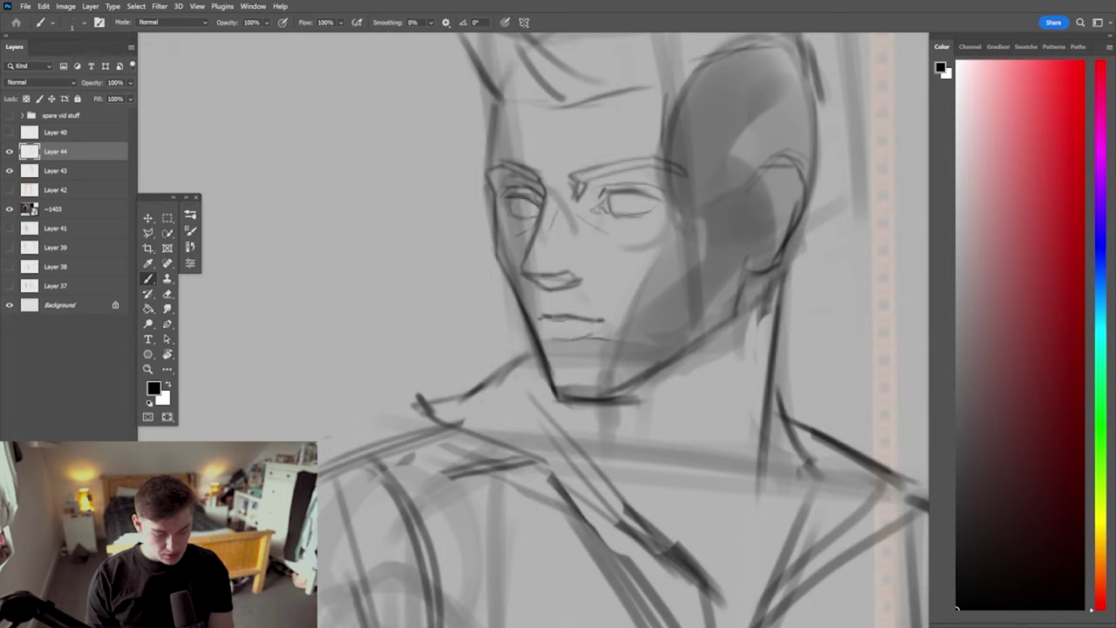
Draw and darken the small philtrum shadow between the nose and the upper lip
key(ctrl+space)
mouse_move(551, 299)
mouse_down()
mouse_move(554, 310)
mouse_move(488, 329)
mouse_up()
key(ctrl+space)
drag(600, 321, 724, 321)
key(bracketright)
key(bracketright)
key(bracketright)
key(bracketright)
key(bracketright)
key(bracketright)
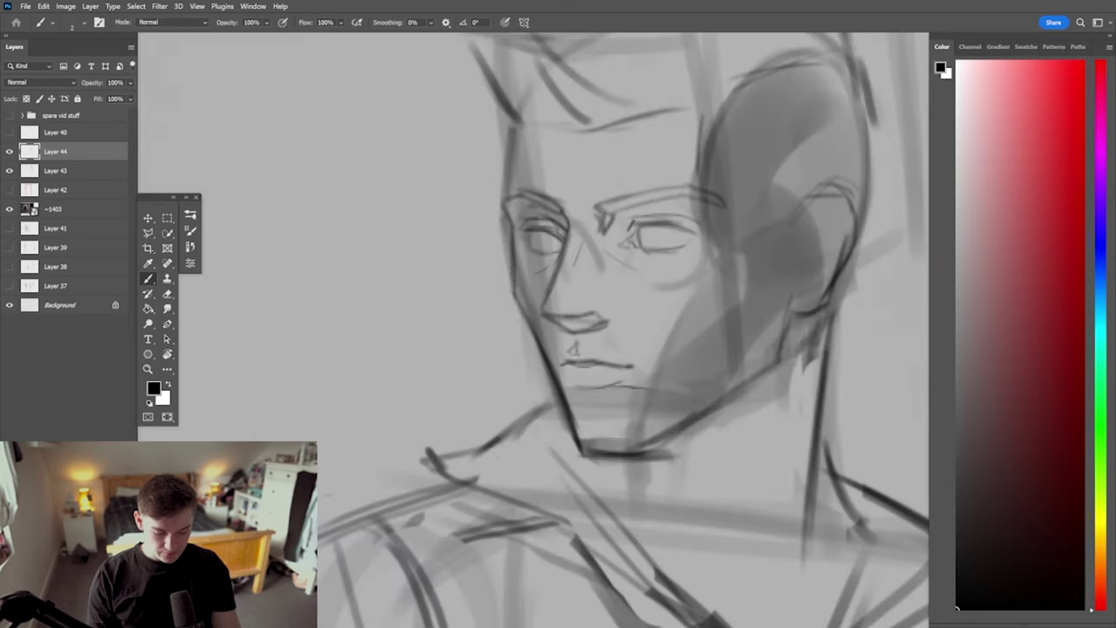
drag(574, 344, 572, 352)
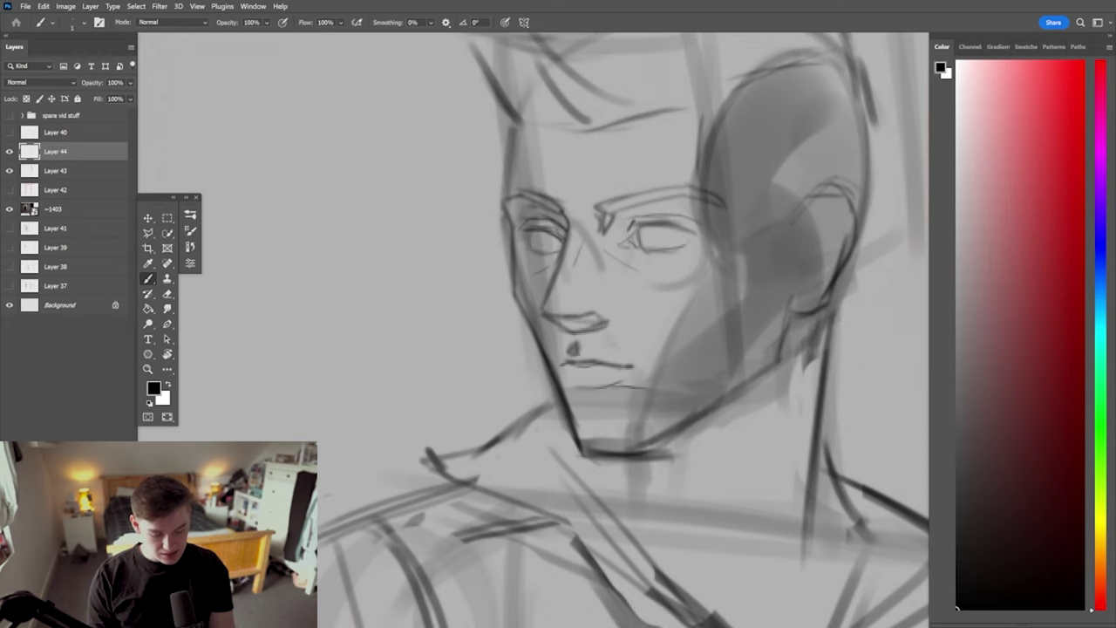
Extend the forehead hairline to the temple and add sideburn lines in front of the ear, checking them in a flipped view
key(ctrl+space)
mouse_move(583, 322)
mouse_down()
mouse_move(597, 319)
mouse_move(492, 336)
mouse_up()
key(ctrl+space)
drag(612, 340, 724, 340)
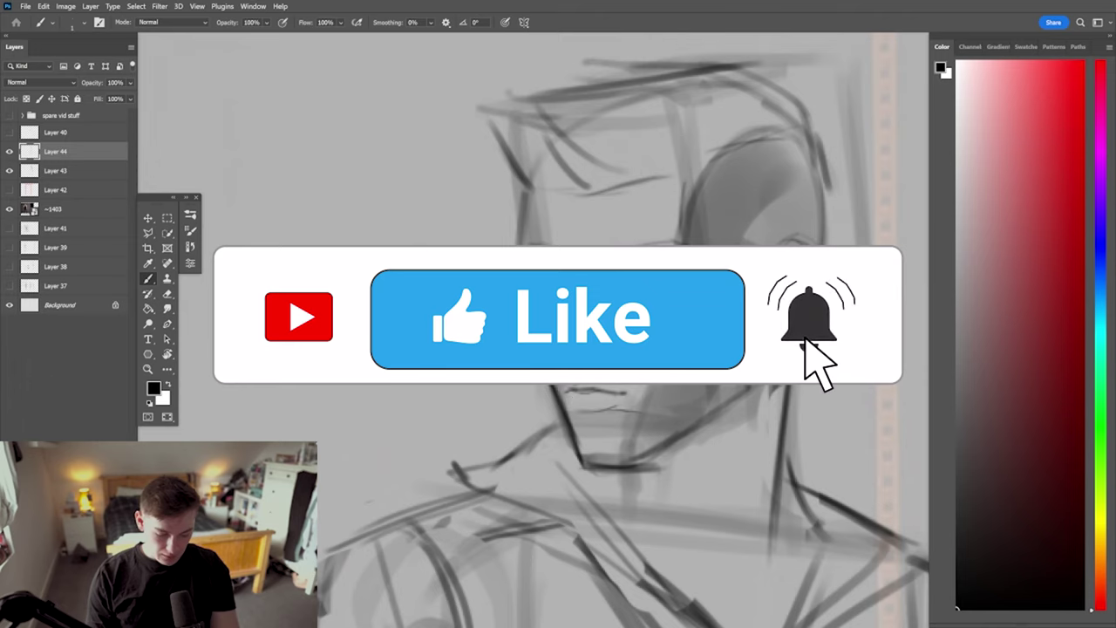
drag(595, 359, 501, 379)
drag(610, 473, 606, 415)
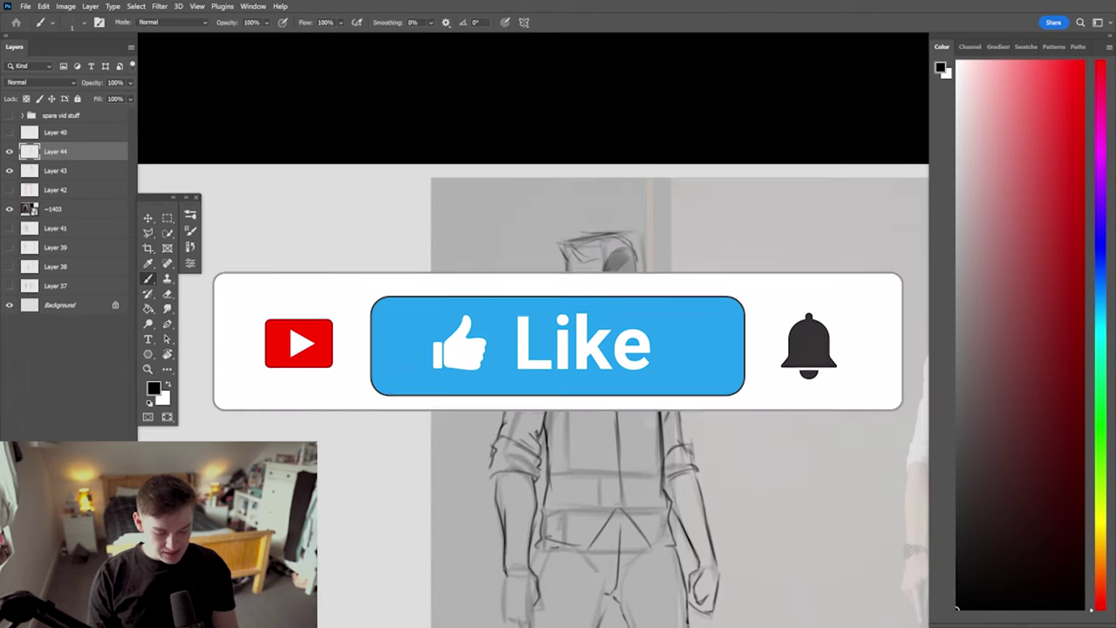
scroll(610, 292, up, 5)
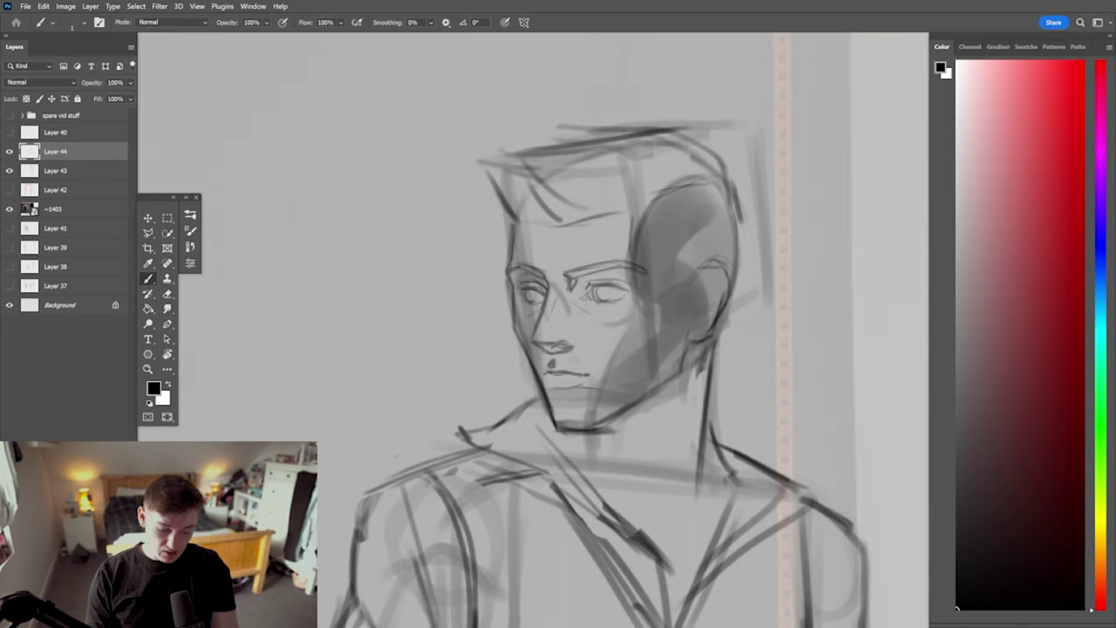
drag(579, 222, 633, 210)
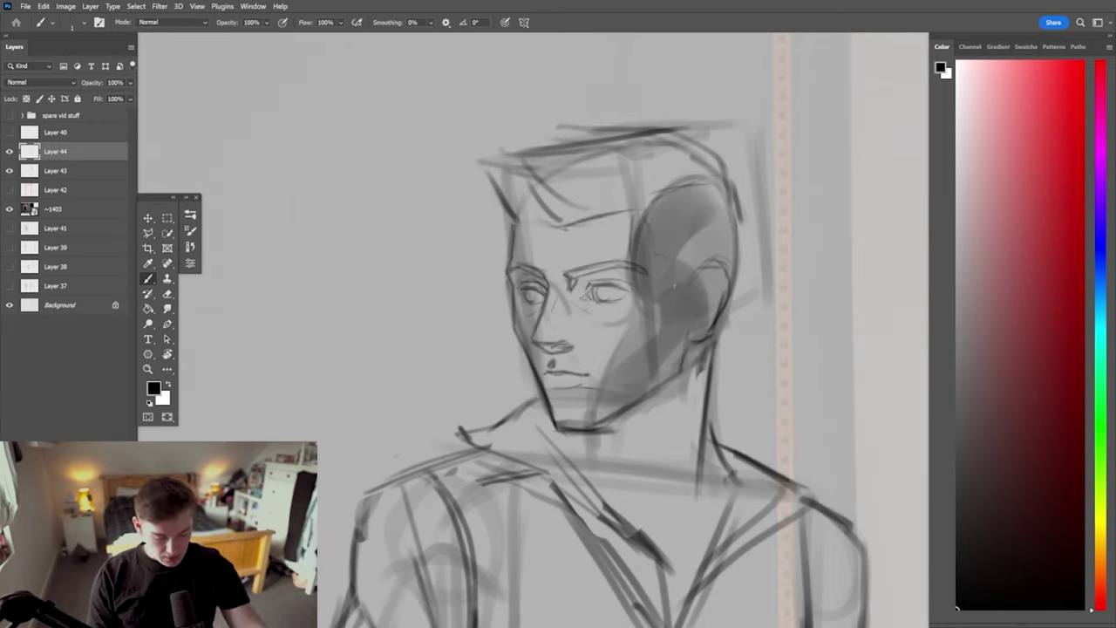
drag(671, 261, 674, 312)
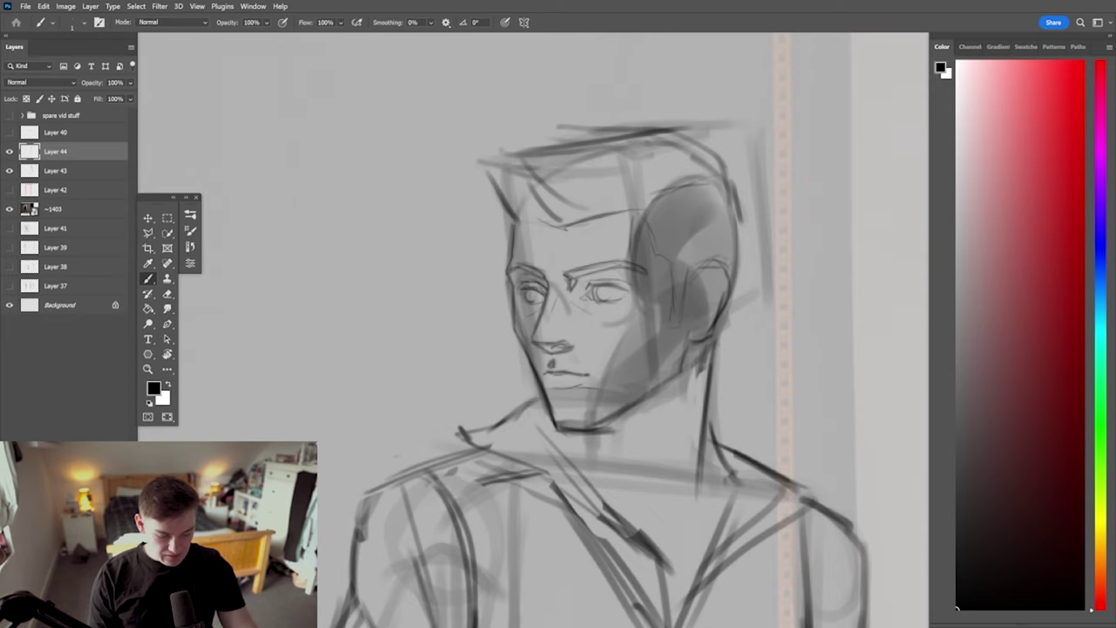
key(ctrl+shift+h)
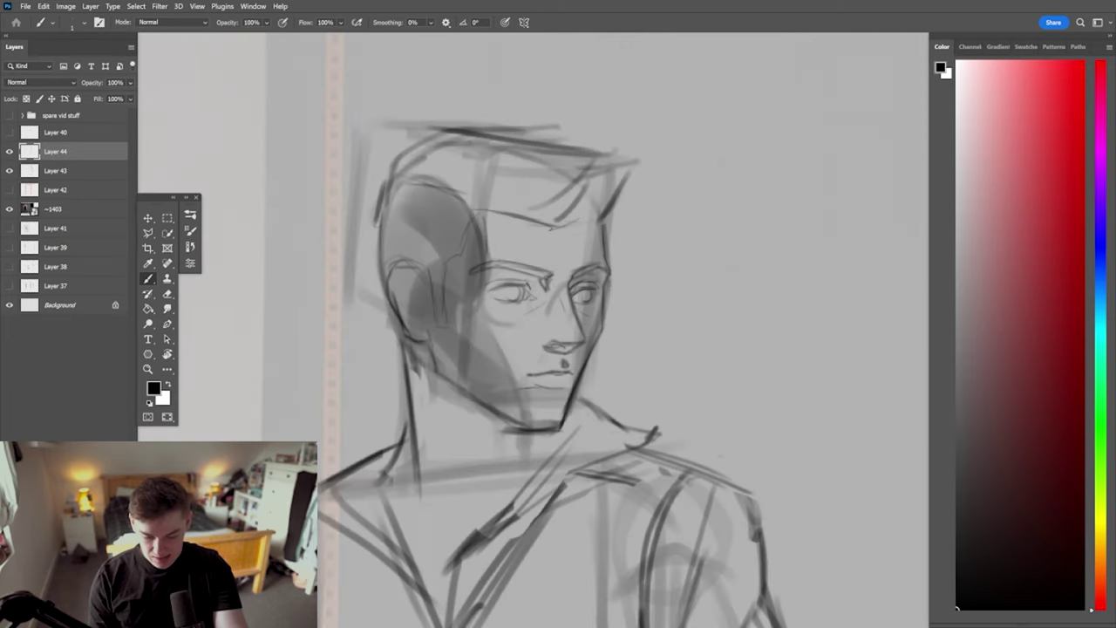
Refine the back-of-head contour while the canvas is flipped horizontally, and restore the original orientation
key(h)
key(e)
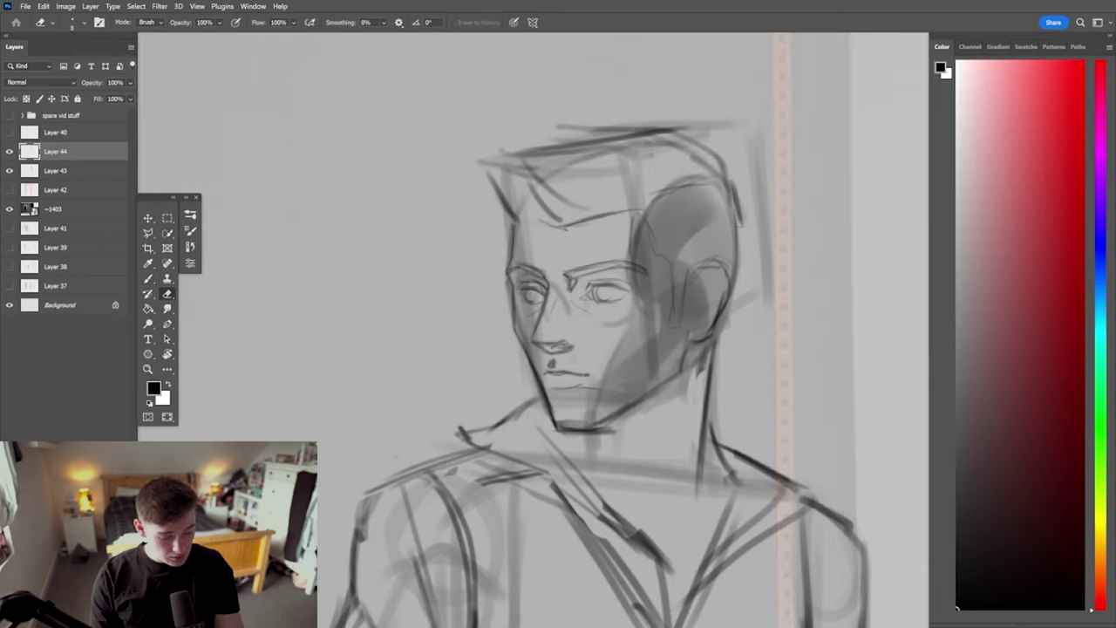
key(b)
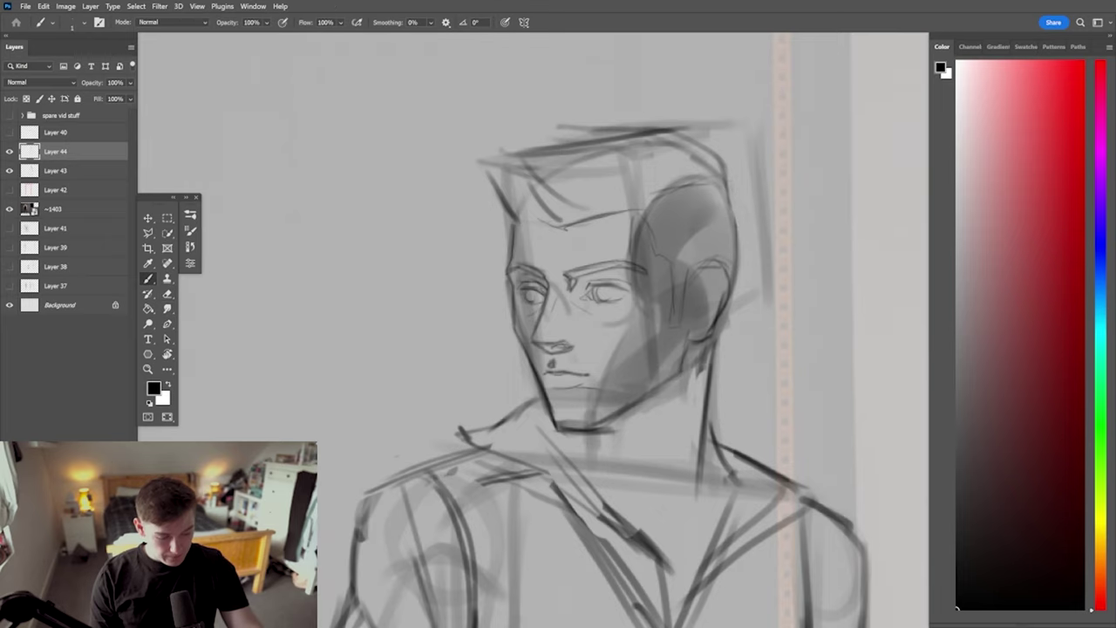
drag(726, 174, 733, 209)
drag(732, 272, 602, 272)
drag(711, 500, 598, 357)
key(h)
Rough in the top and sole edges of the front-facing shoe, and enlarge the eraser to size 45
mouse_move(613, 528)
mouse_down()
mouse_move(629, 493)
mouse_move(655, 488)
mouse_move(659, 439)
mouse_move(626, 447)
mouse_move(661, 445)
mouse_up()
key(])
mouse_move(632, 409)
mouse_down()
mouse_move(636, 448)
mouse_move(689, 438)
mouse_up()
key(e)
key(bracketright)
key(bracketright)
key(bracketright)
key(bracketright)
key(bracketright)
key(bracketright)
key(bracketright)
key(b)
key(ctrl+space)
key(e)
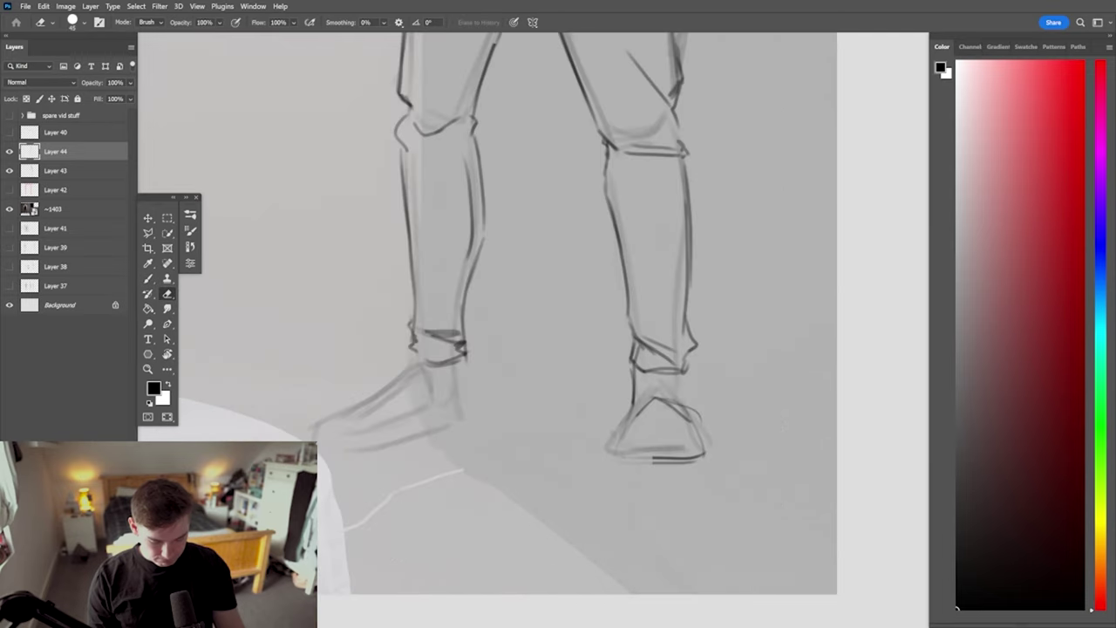
Round out the toe cap and sole of the front-facing shoe and draw the ankle lines up to the trouser cuff
key(b)
mouse_move(636, 402)
mouse_down()
mouse_move(625, 450)
mouse_move(639, 422)
mouse_move(638, 457)
mouse_move(685, 411)
mouse_move(703, 429)
mouse_up()
drag(637, 458, 703, 455)
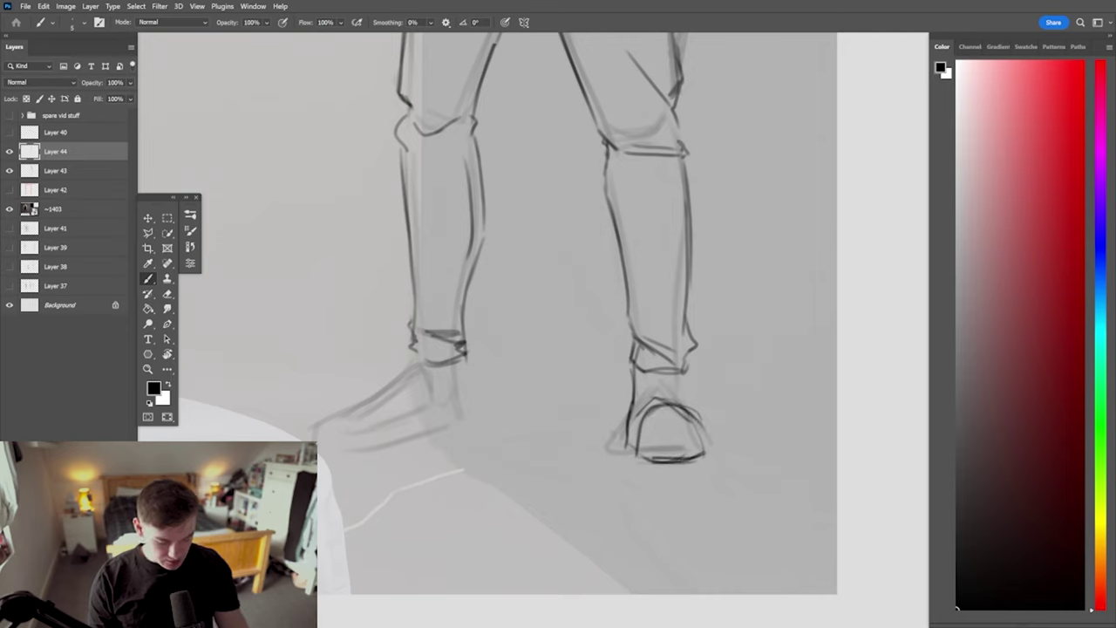
drag(678, 370, 680, 405)
mouse_move(644, 448)
mouse_down()
mouse_move(700, 425)
mouse_move(703, 450)
mouse_up()
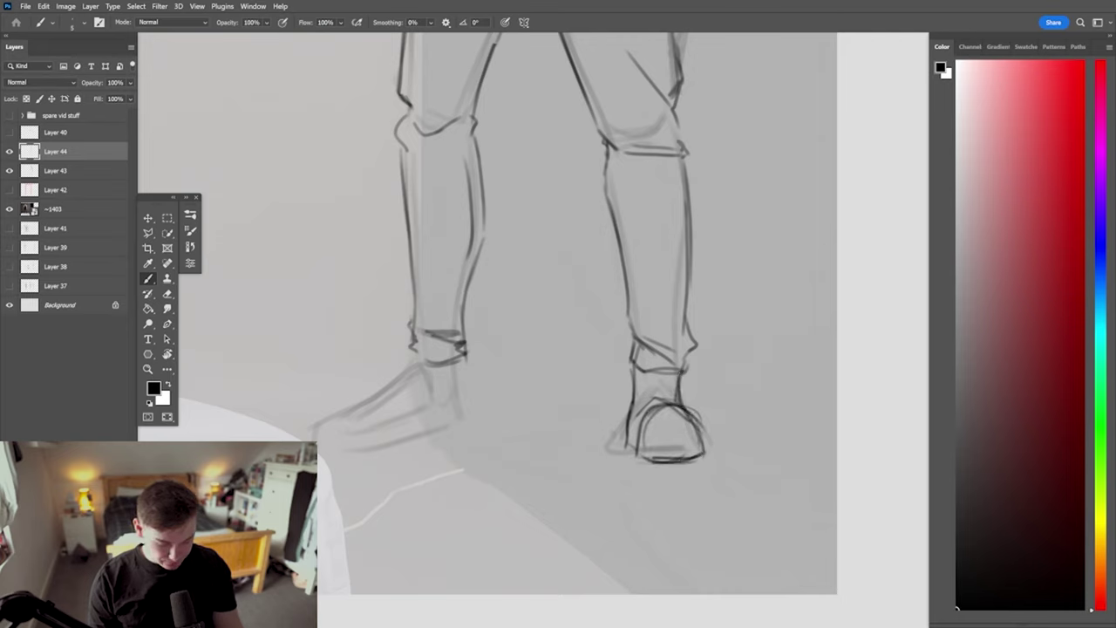
mouse_move(650, 423)
mouse_down()
mouse_move(668, 410)
mouse_move(700, 411)
mouse_move(710, 453)
mouse_up()
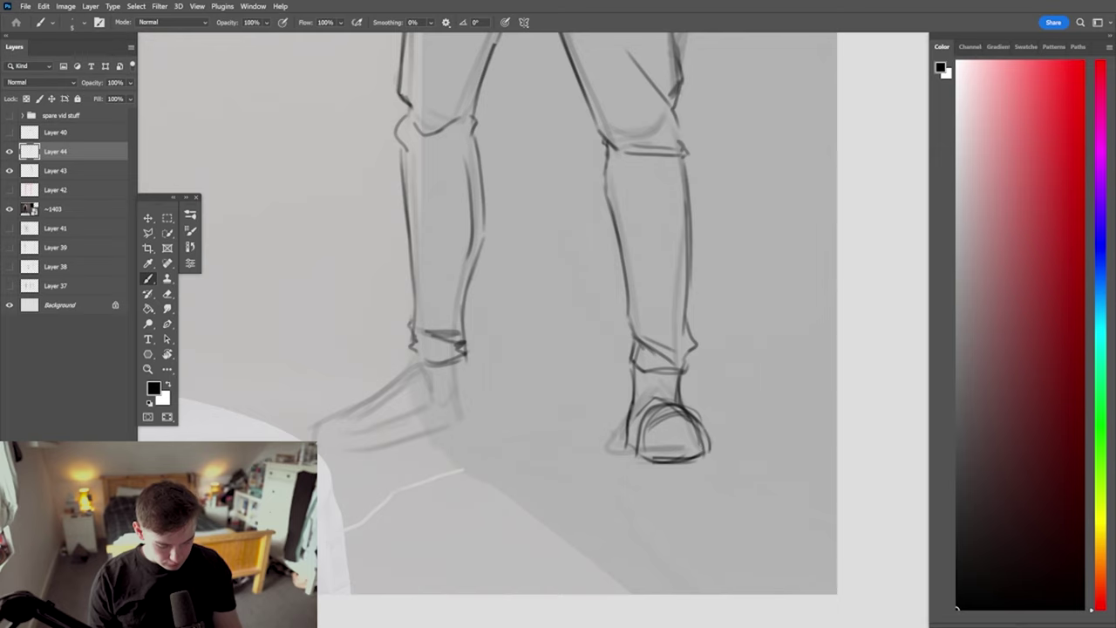
Sketch the side-facing shoe over its faded construction, with the instep, heel, sole and lace lines
drag(639, 482, 650, 403)
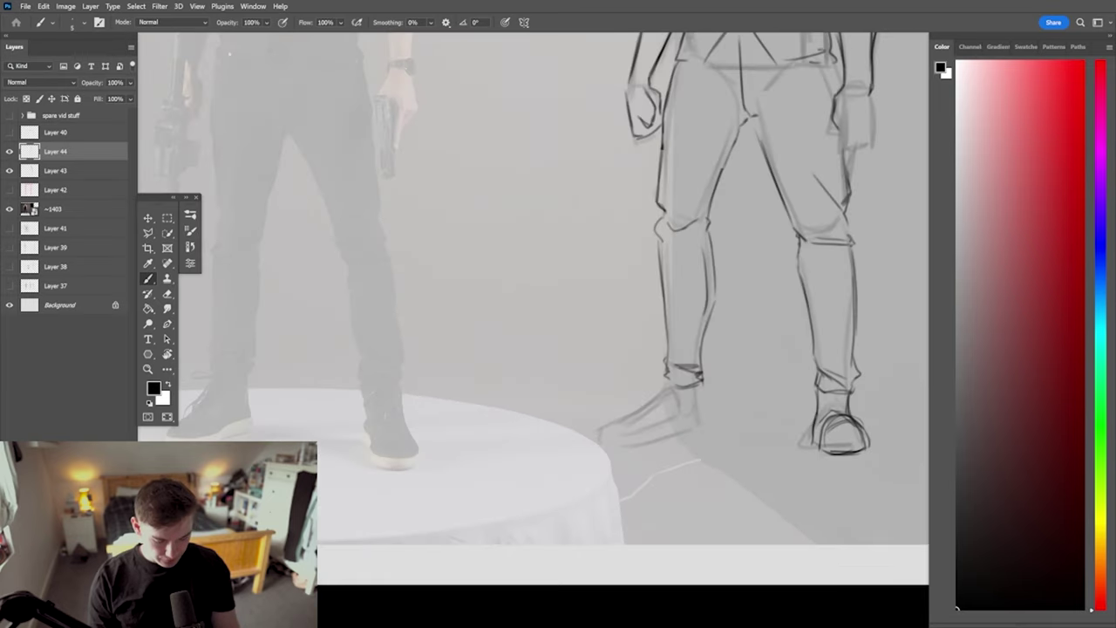
drag(600, 443, 683, 383)
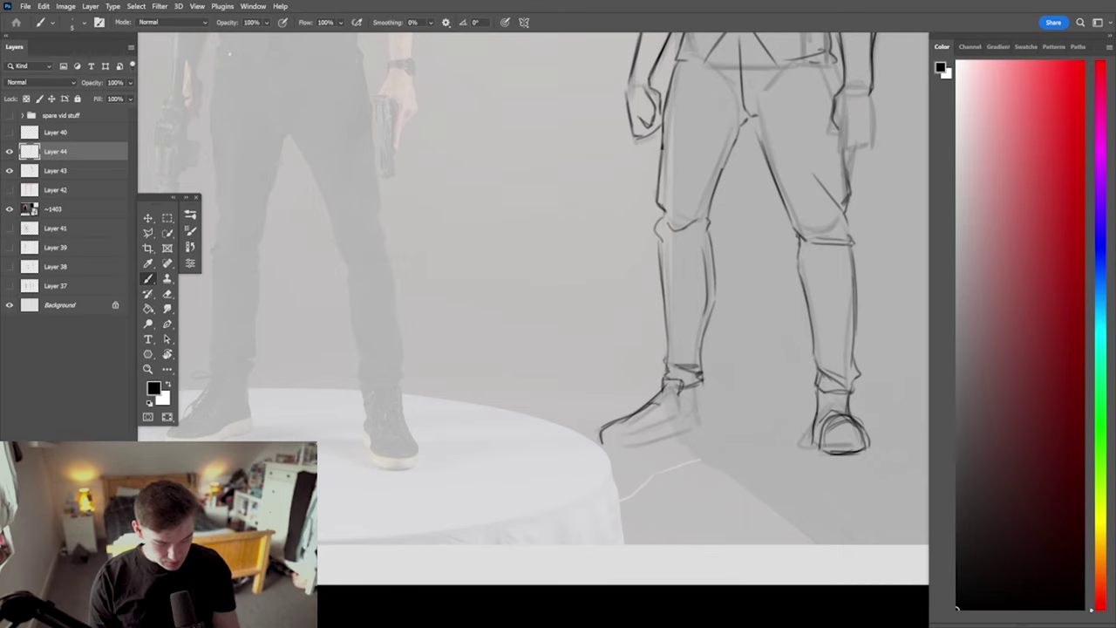
mouse_move(638, 420)
mouse_down()
mouse_move(668, 397)
mouse_move(702, 422)
mouse_up()
drag(604, 443, 697, 428)
drag(664, 435, 699, 424)
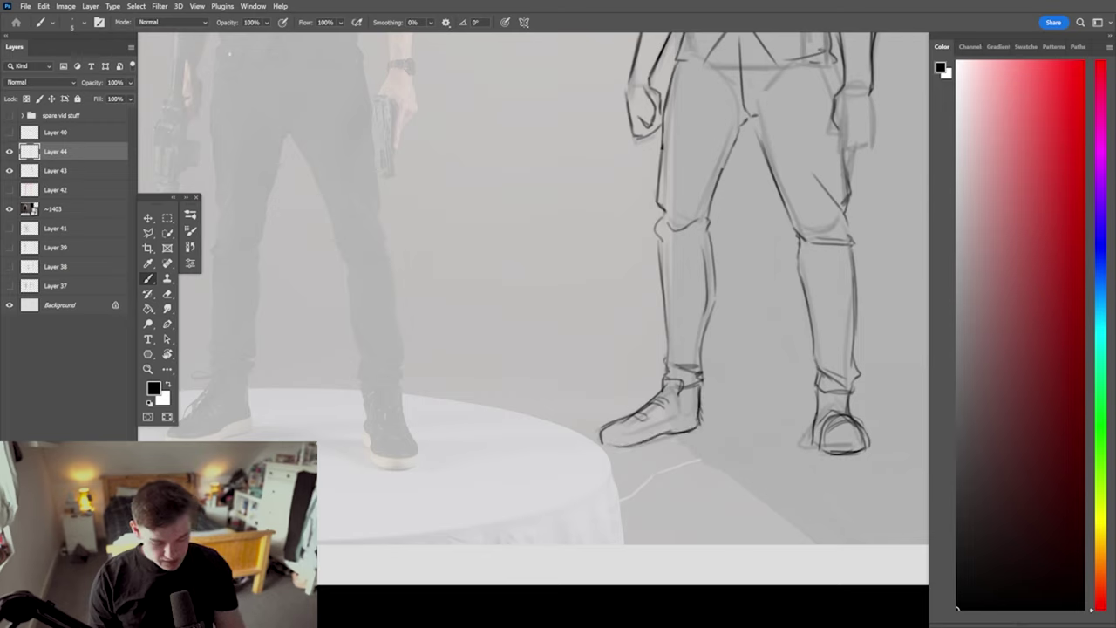
key(e)
mouse_move(699, 385)
mouse_down()
mouse_move(700, 445)
mouse_move(642, 483)
mouse_up()
key(b)
Darken the inner corner of the near eye socket, between the brow and the nose bridge
drag(608, 519, 634, 530)
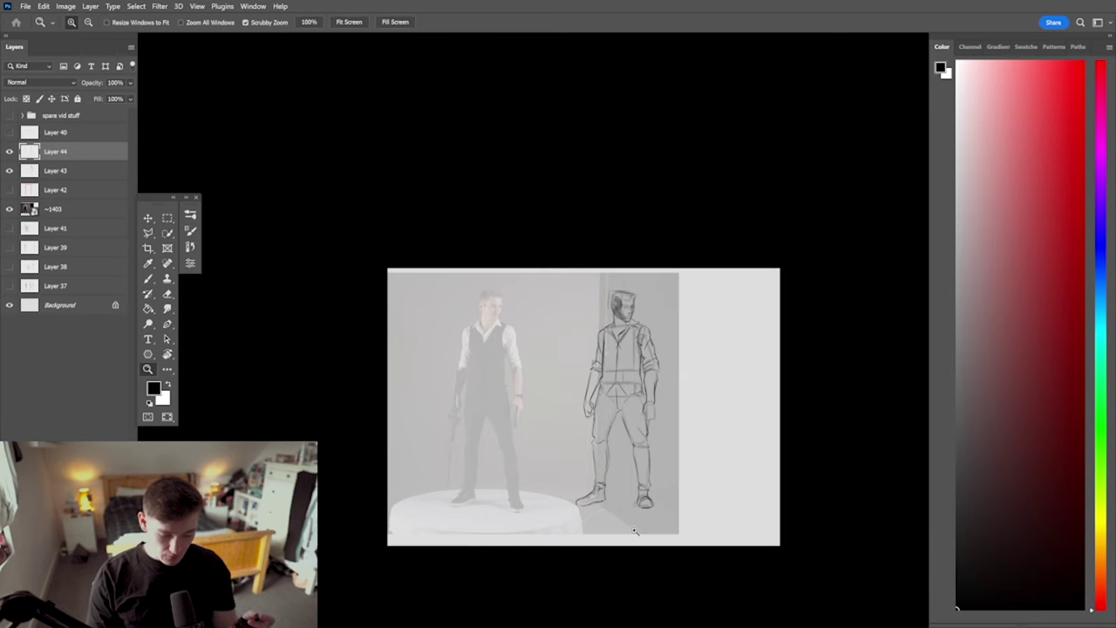
scroll(598, 330, up, 4)
key(b)
key(e)
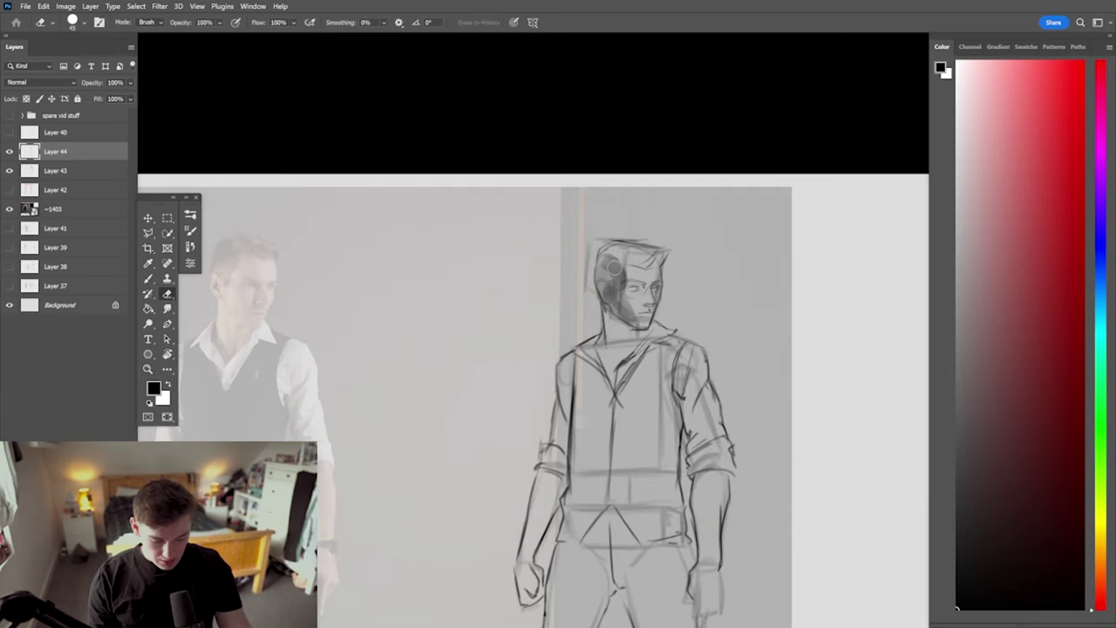
mouse_move(610, 263)
mouse_down()
mouse_move(611, 284)
mouse_move(651, 312)
mouse_move(646, 302)
mouse_move(587, 305)
mouse_up()
scroll(632, 281, up, 3)
key(b)
key(e)
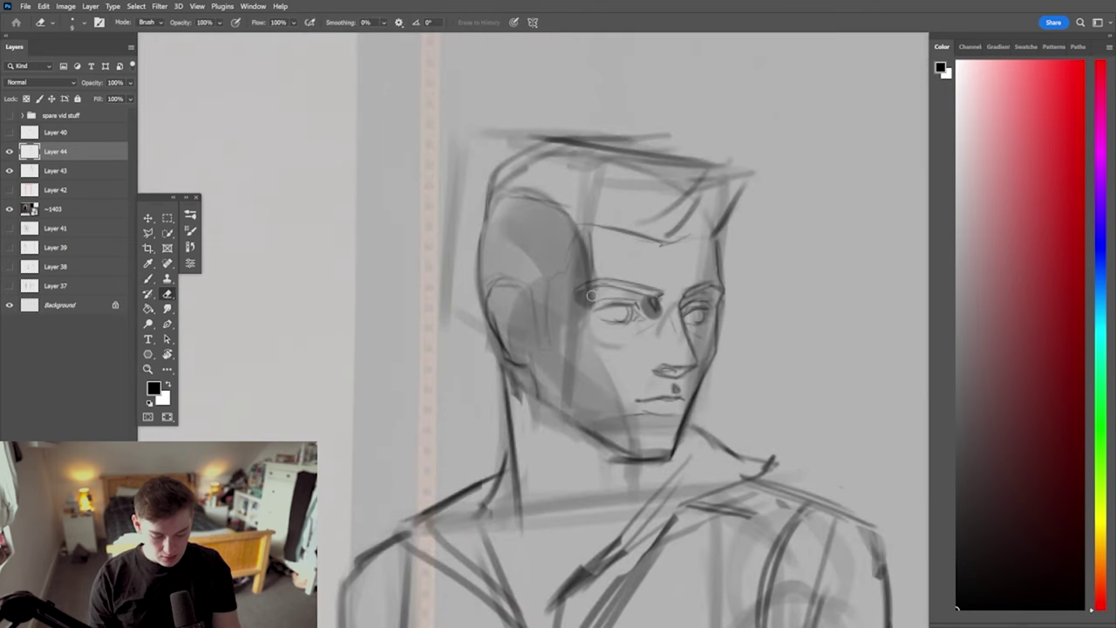
Shade the side of the nose and the far eye socket softly, undoing the stray mark under the near eye
key(b)
mouse_move(704, 297)
mouse_down()
mouse_move(679, 306)
mouse_move(667, 345)
mouse_move(658, 331)
mouse_move(645, 344)
mouse_up()
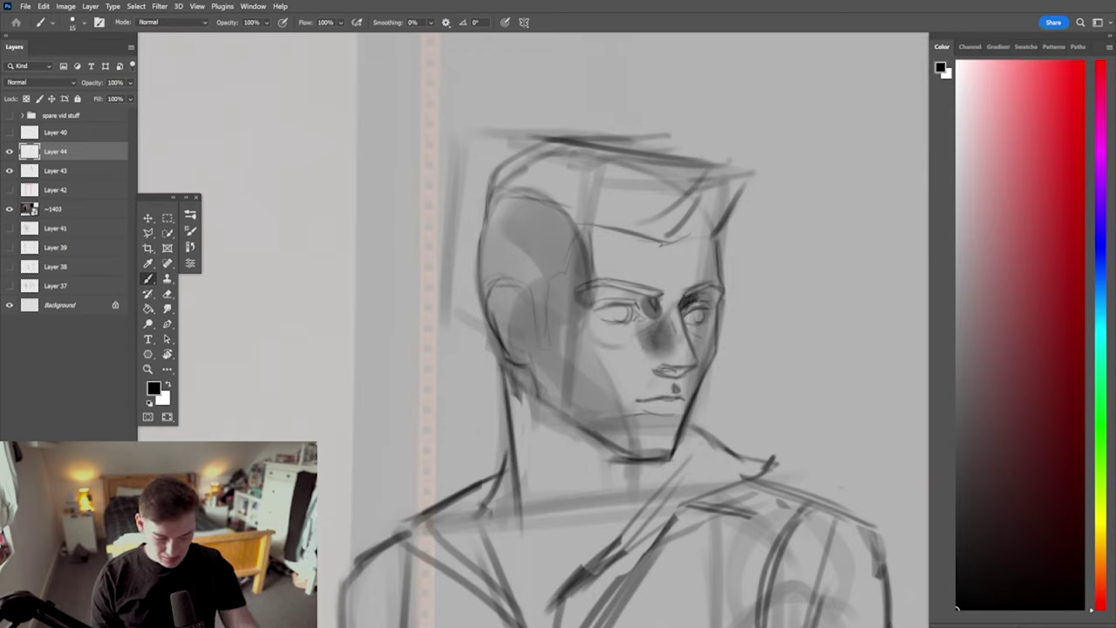
key(e)
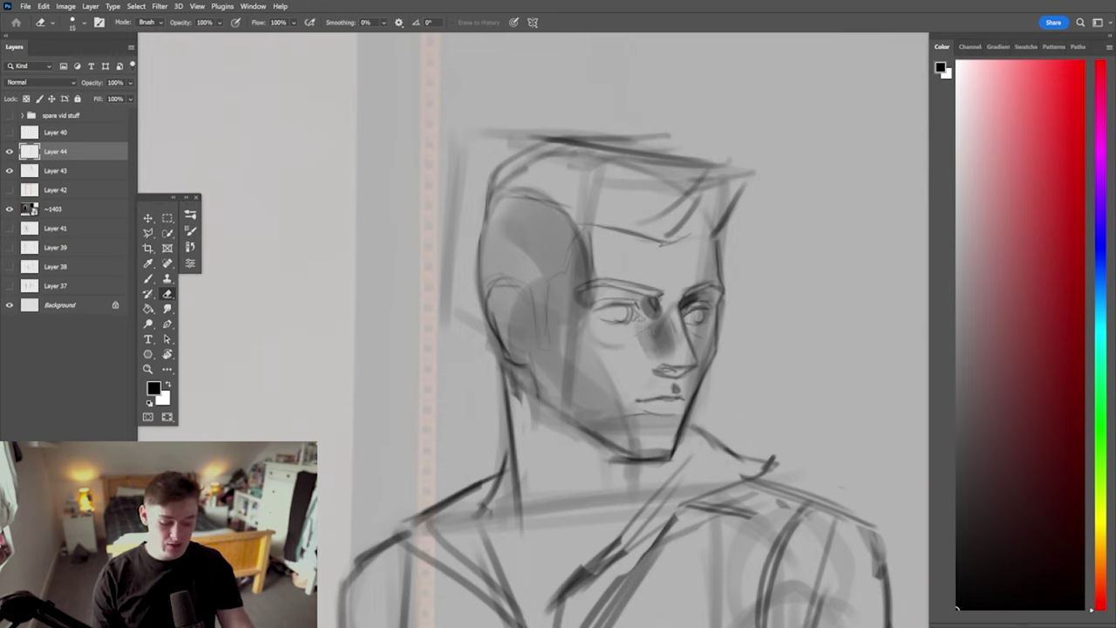
mouse_move(649, 345)
mouse_down()
mouse_move(669, 325)
mouse_move(641, 326)
mouse_up()
key(b)
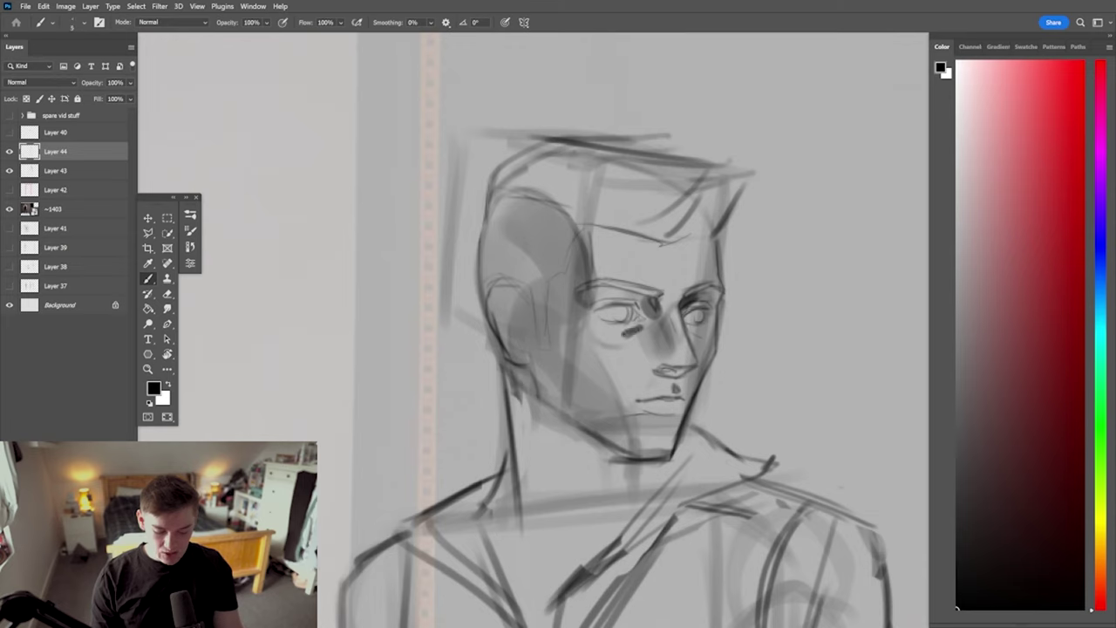
key(ctrl+z)
Draw the wing of the near nostril with a size 3 brush
key(e)
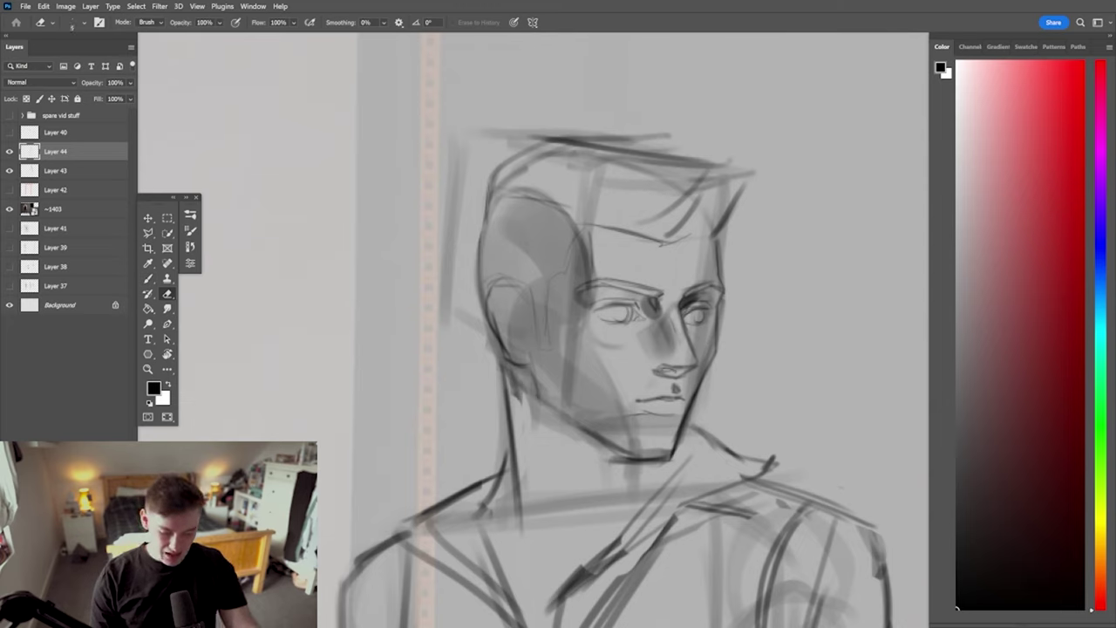
key(b)
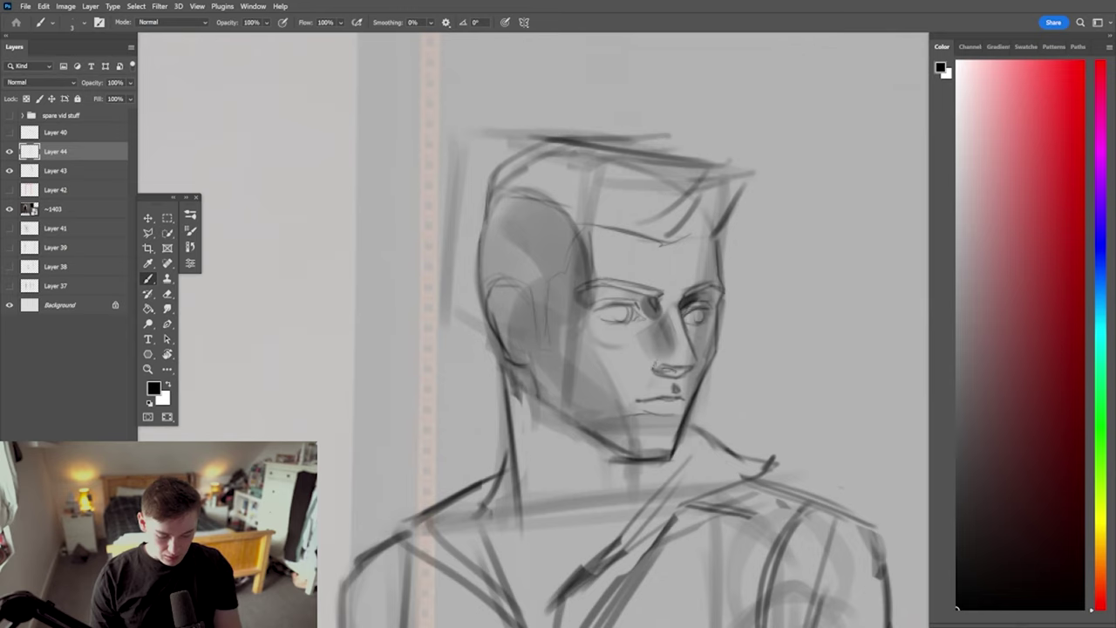
key(e)
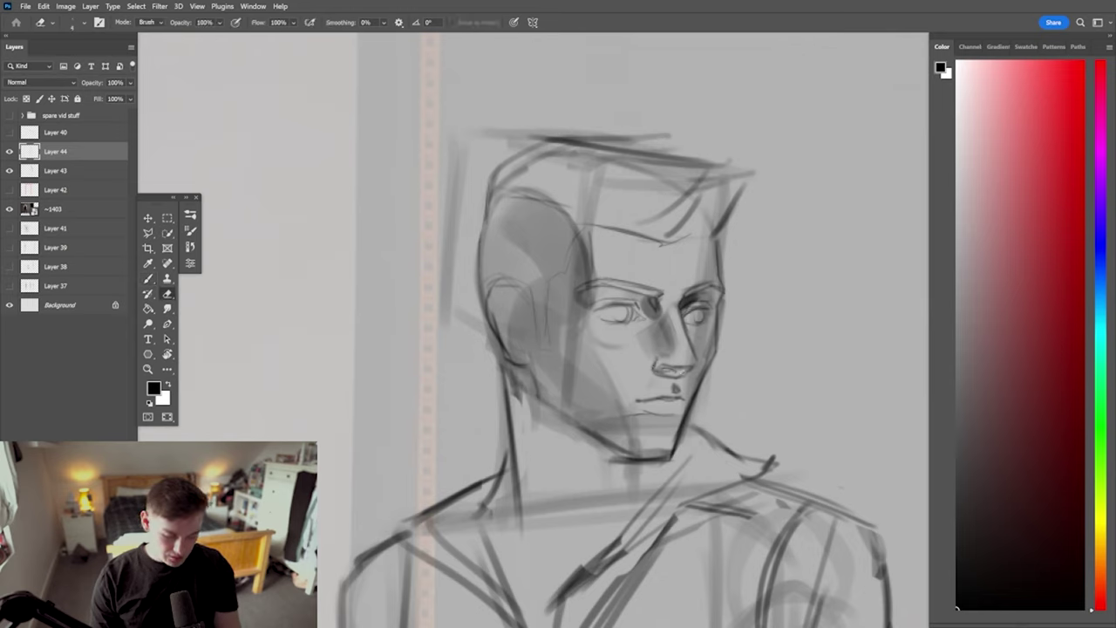
key(shift+b)
drag(654, 357, 656, 374)
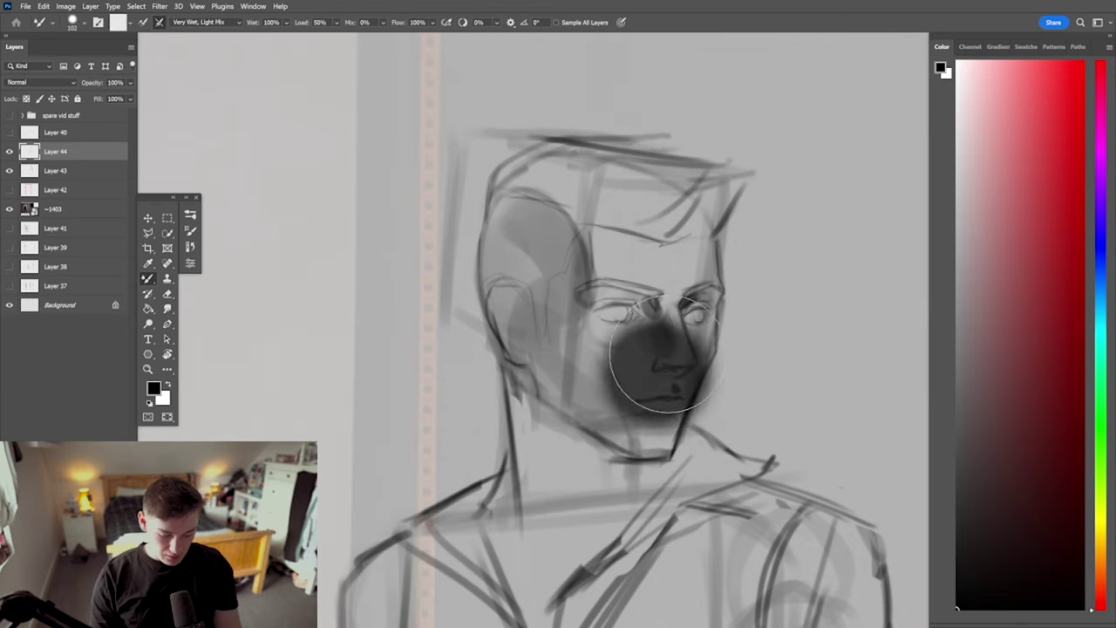
key(ctrl+z)
Darken the line under the nose and around the nostril with a size 3 brush
key(e)
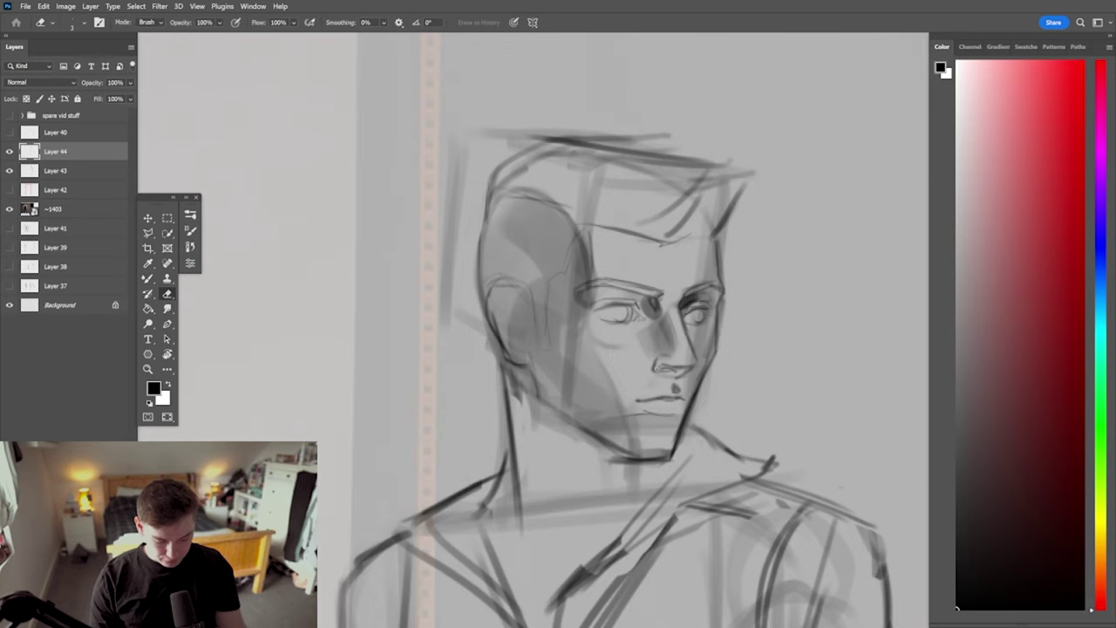
key(b)
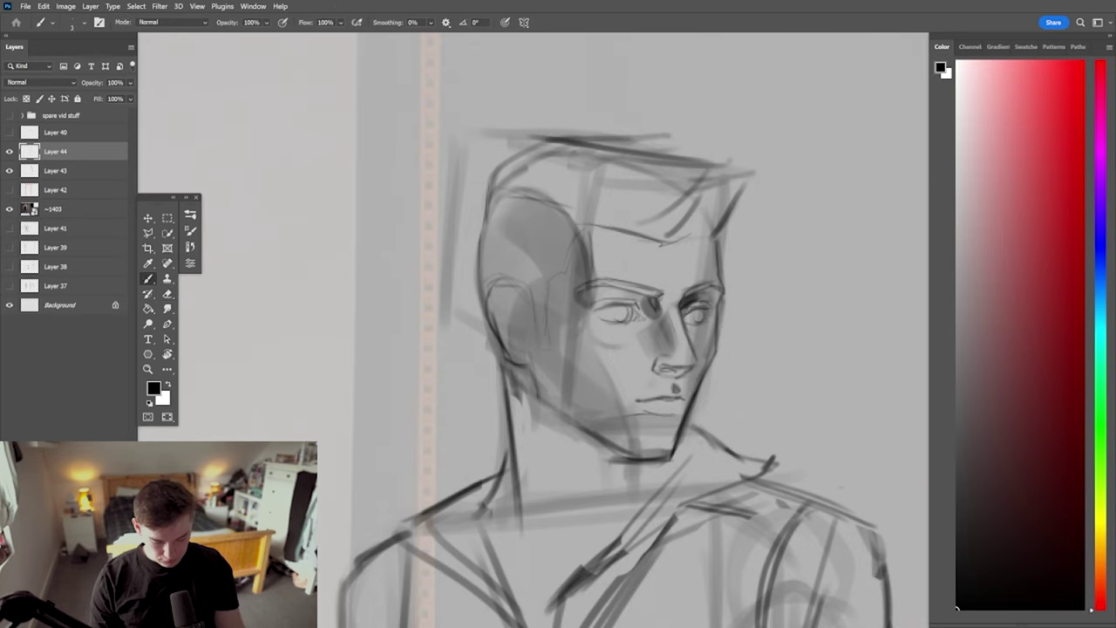
drag(660, 364, 677, 368)
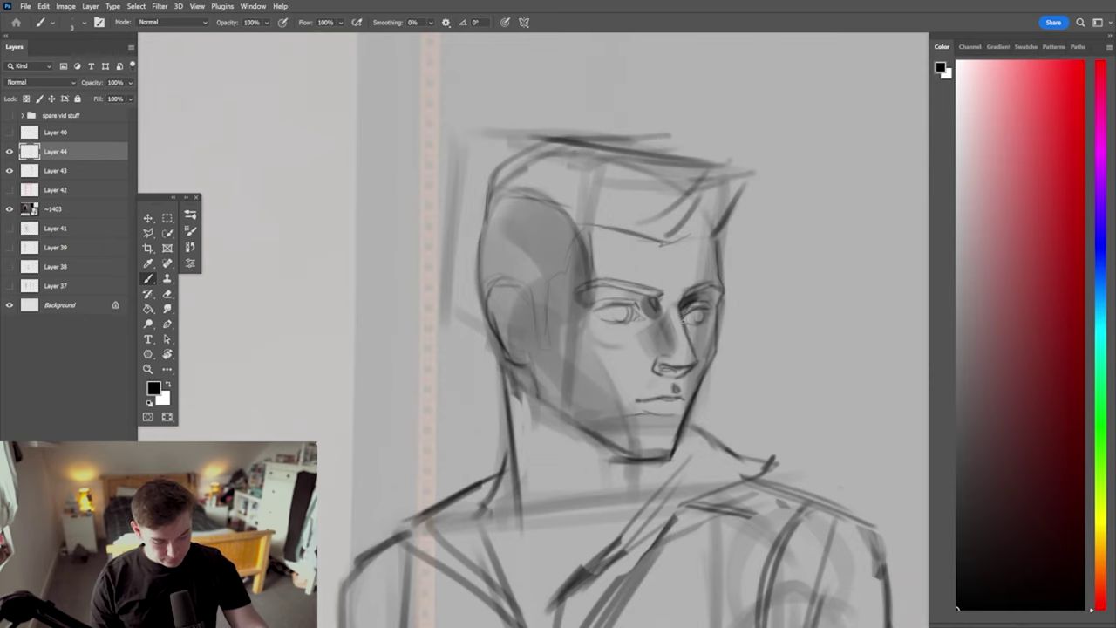
Widen the figure's shoulders with Liquify, using brush sizes 722 and 418, and apply the distortion
mouse_move(682, 320)
mouse_down()
mouse_move(698, 358)
mouse_move(619, 367)
mouse_up()
mouse_move(698, 526)
mouse_down()
mouse_move(633, 361)
mouse_move(567, 359)
mouse_move(583, 360)
mouse_up()
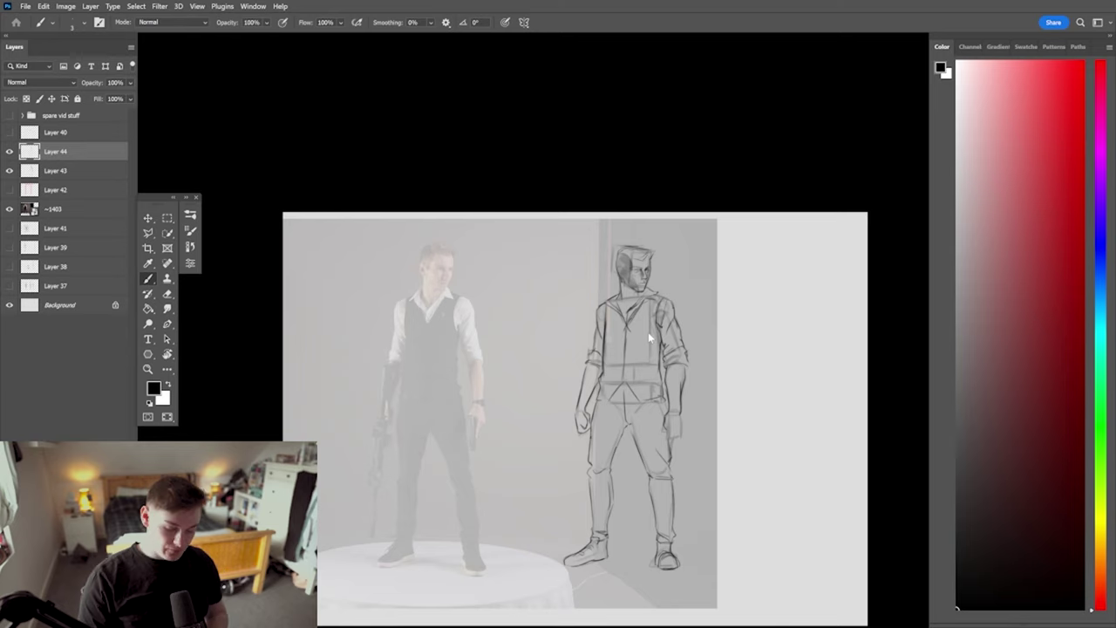
key(ctrl+shift+x)
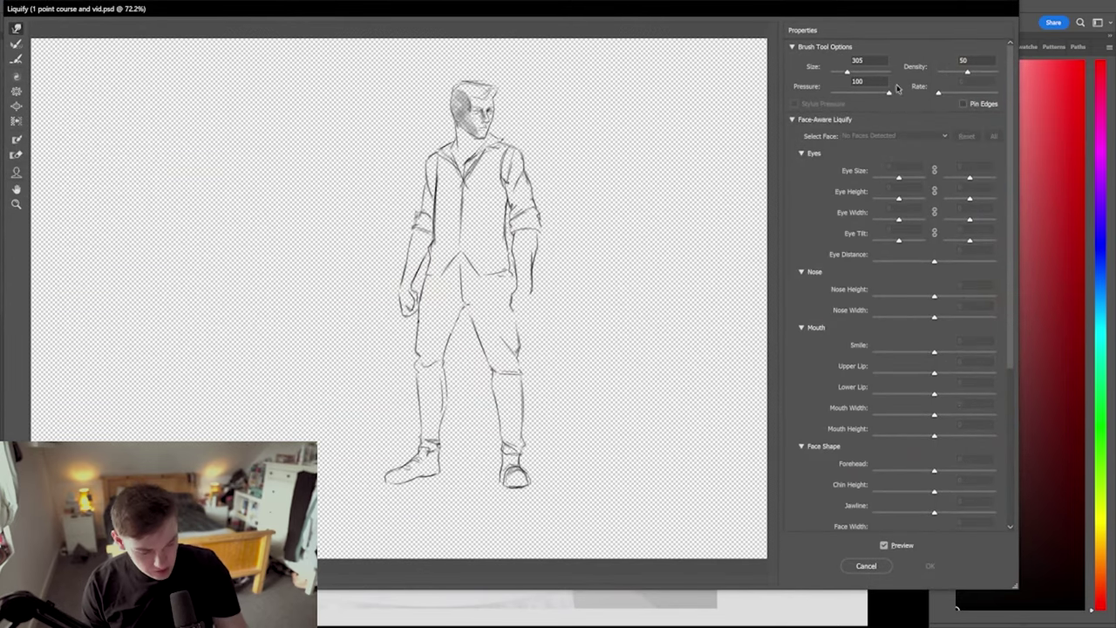
drag(847, 72, 853, 74)
drag(427, 162, 414, 164)
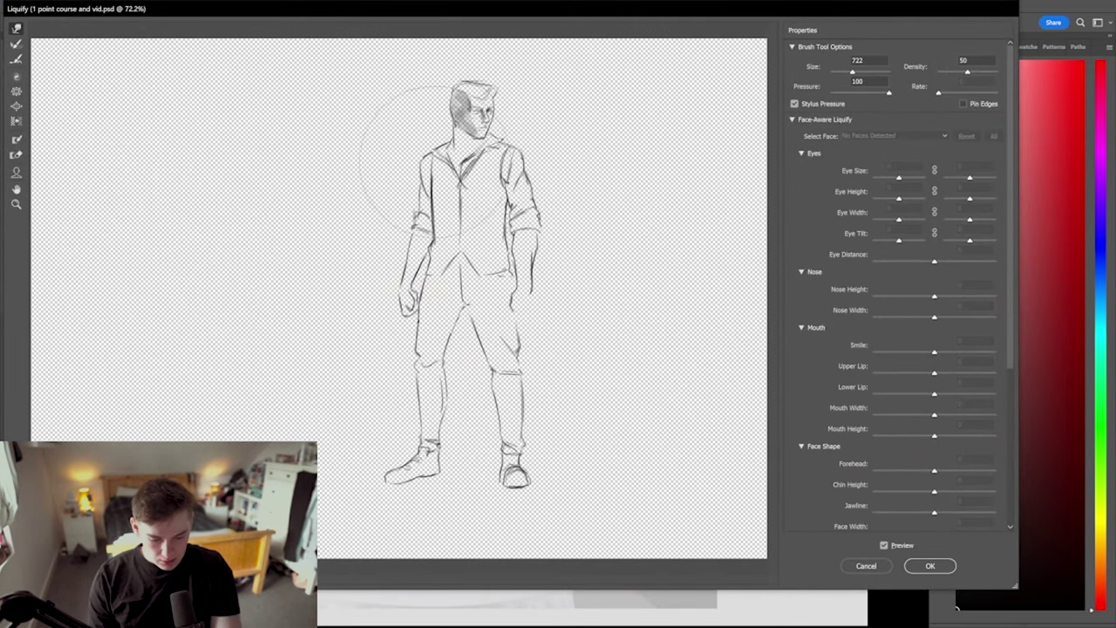
drag(853, 72, 849, 72)
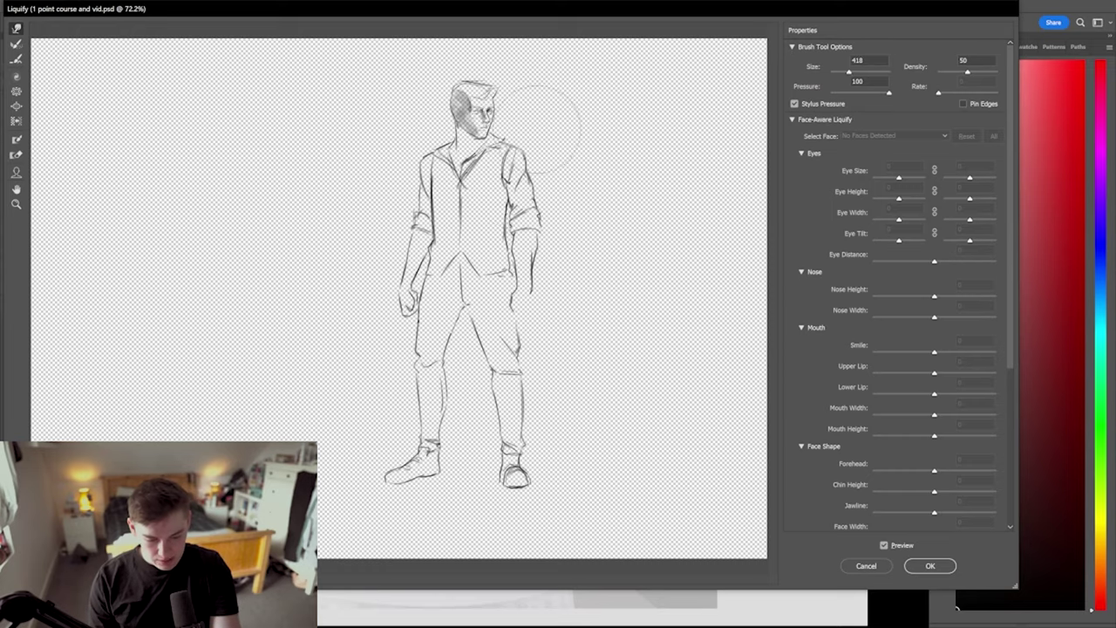
click(931, 564)
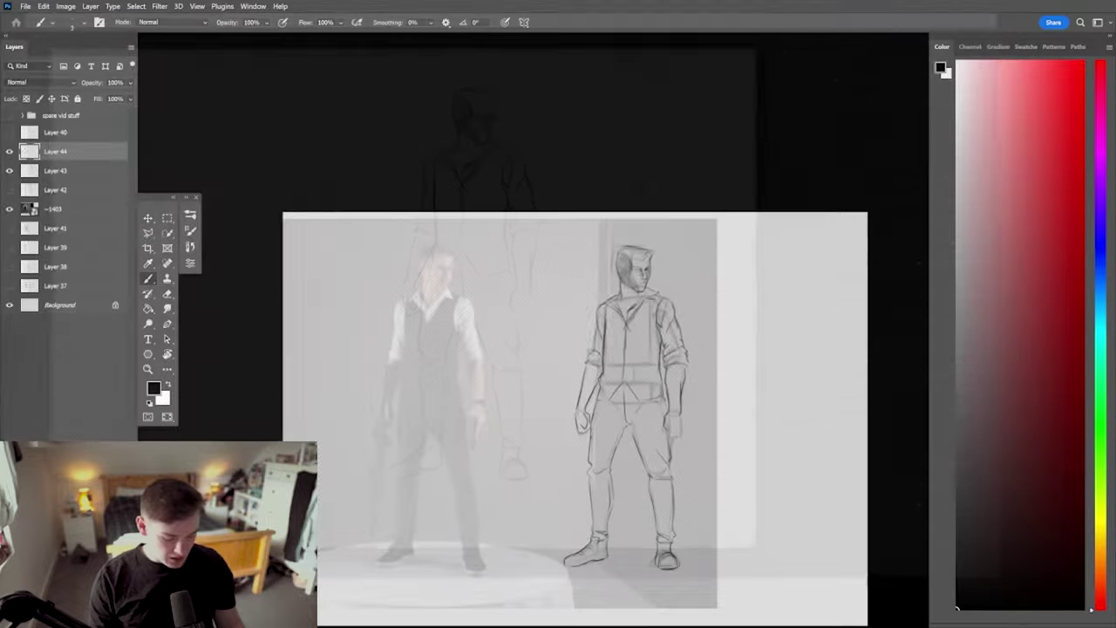
Outline the back of the hand and the bent fingers of the arm hanging beside the far thigh
drag(705, 416, 601, 385)
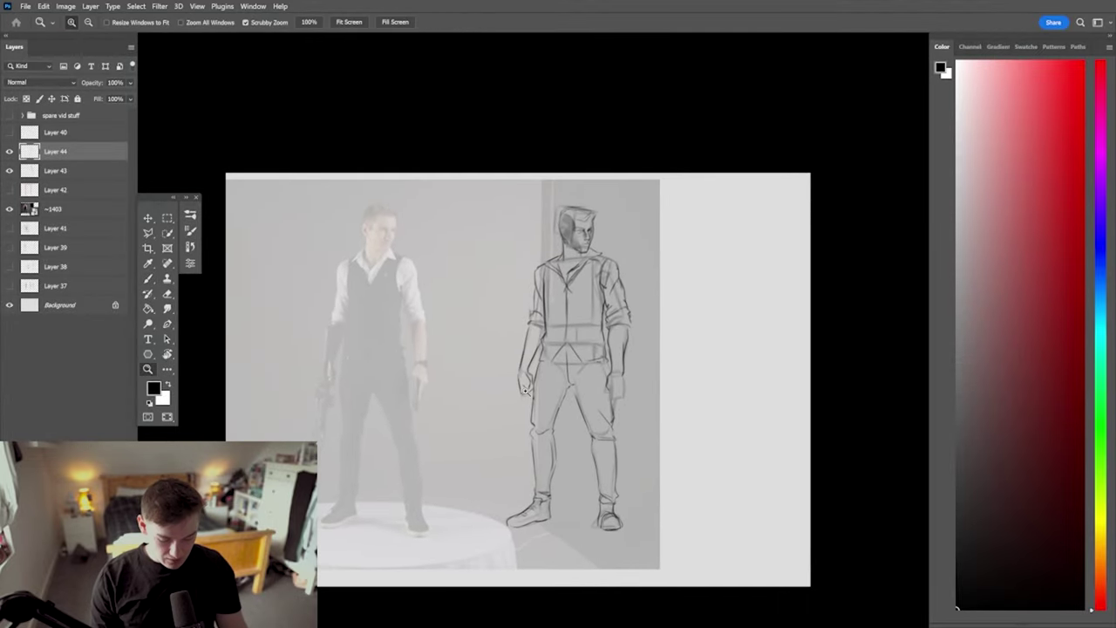
mouse_move(529, 389)
mouse_down()
mouse_move(582, 390)
mouse_move(560, 402)
mouse_up()
drag(738, 403, 747, 397)
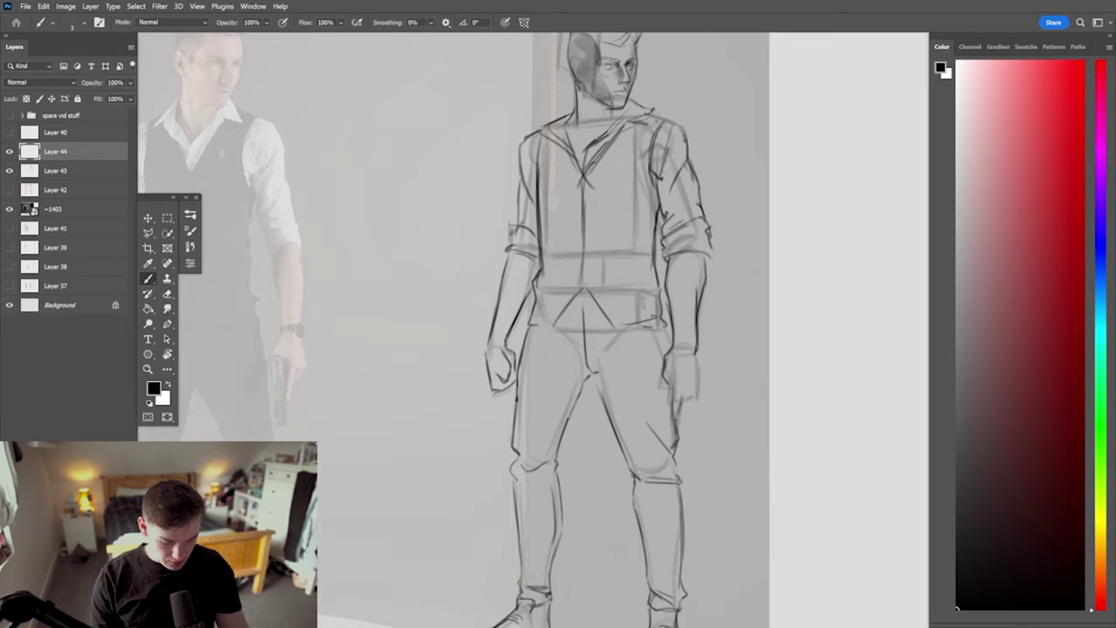
mouse_move(696, 397)
mouse_down()
mouse_move(681, 409)
mouse_move(683, 396)
mouse_up()
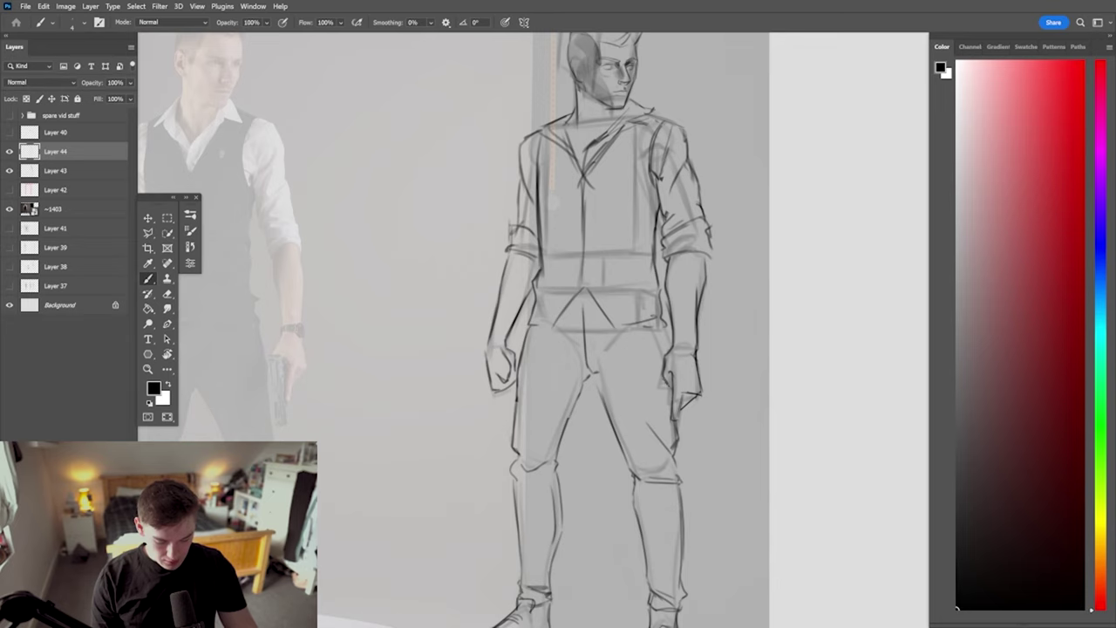
Examine the sketched hand up close, the proportions of the whole figure, and the head
key(ctrl+space)
drag(704, 408, 649, 408)
mouse_move(700, 467)
mouse_down()
mouse_move(659, 467)
mouse_move(785, 462)
mouse_up()
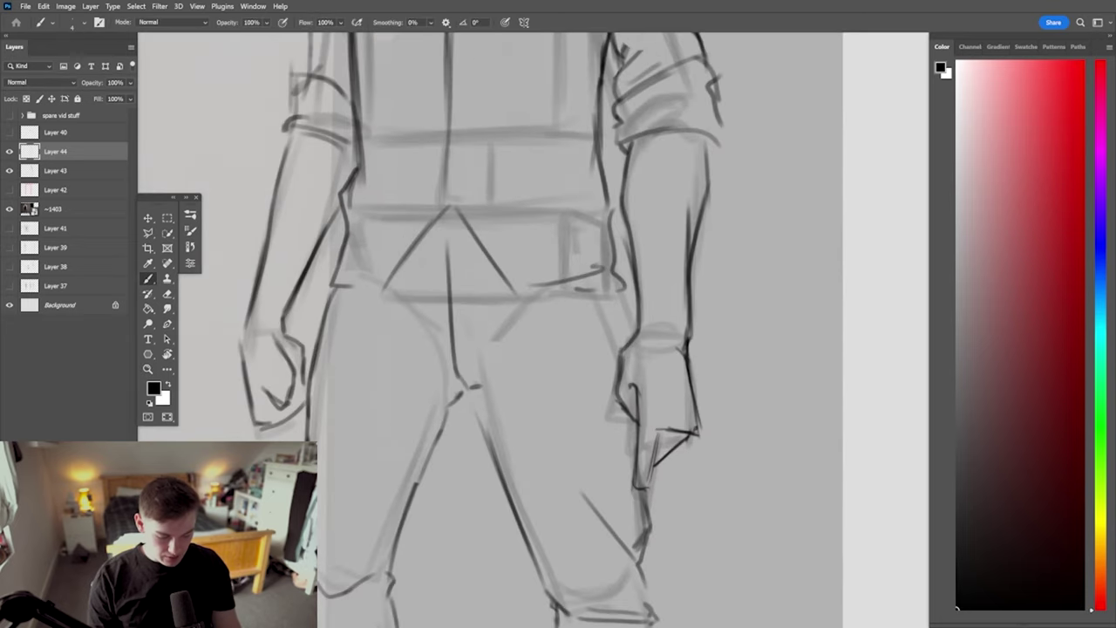
key(ctrl+space)
drag(710, 371, 641, 370)
key(ctrl+space)
drag(694, 532, 632, 528)
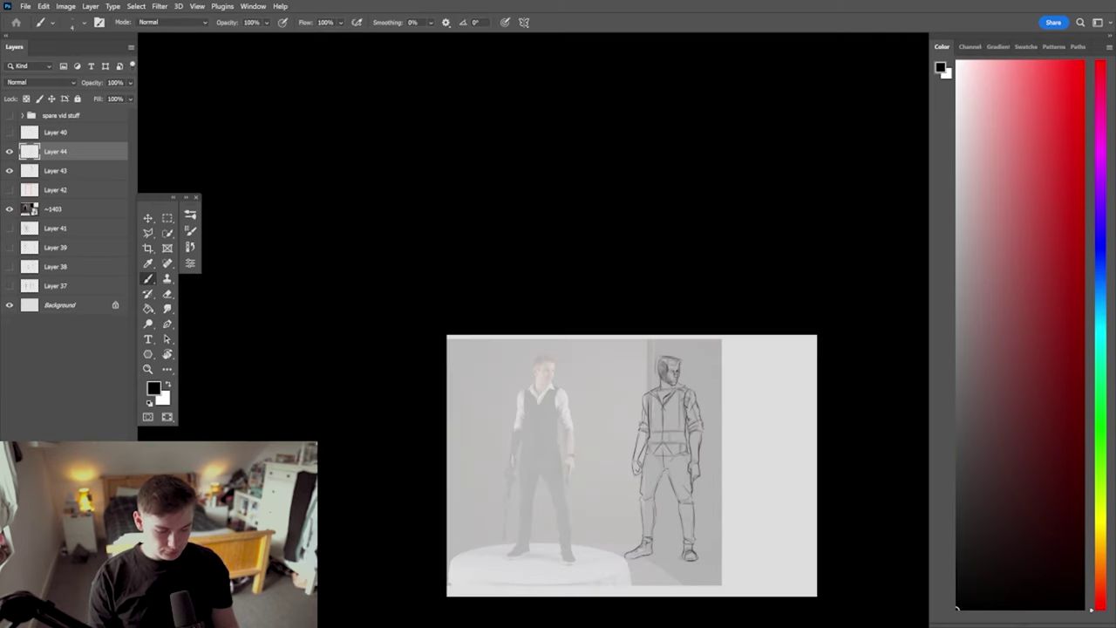
key(ctrl+space)
scroll(671, 370, up, 8)
key(b)
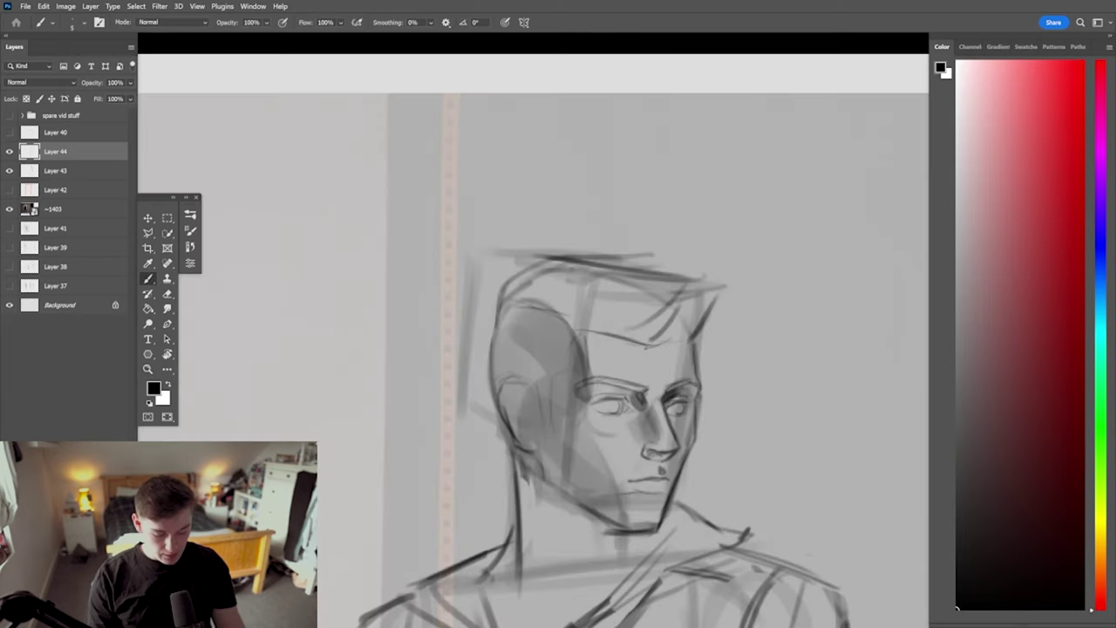